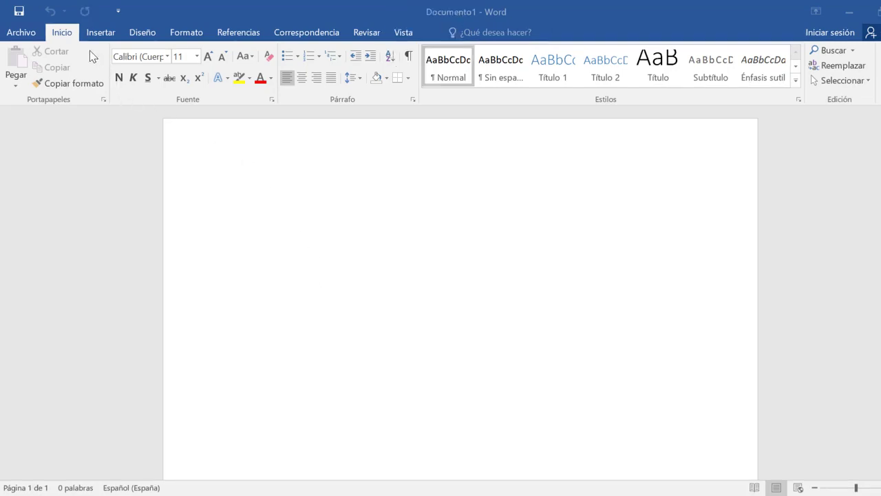
# Look over Word's Referencias citation tools, then bring the Zotero library forward.
pyautogui.click(252, 35)
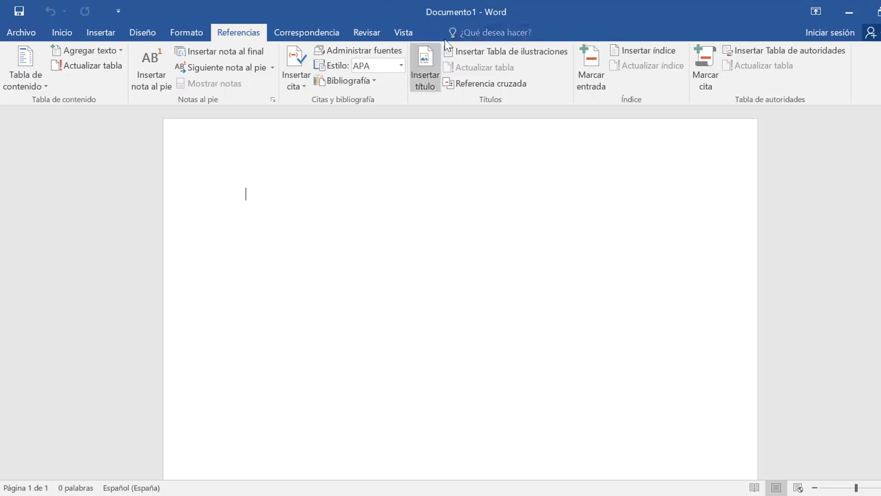
pyautogui.click(414, 447)
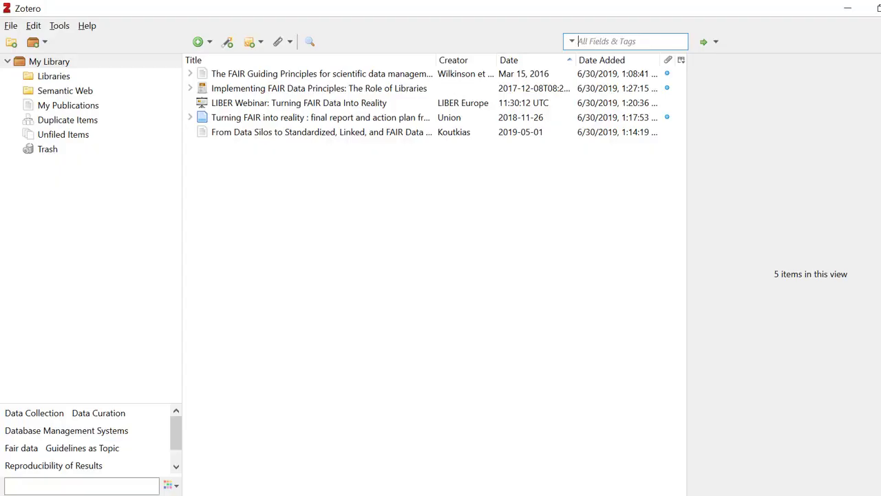
# Enable Zotero's Word for Windows Integration add-on, restart Zotero, and reopen the Add-ons Manager.
pyautogui.click(61, 26)
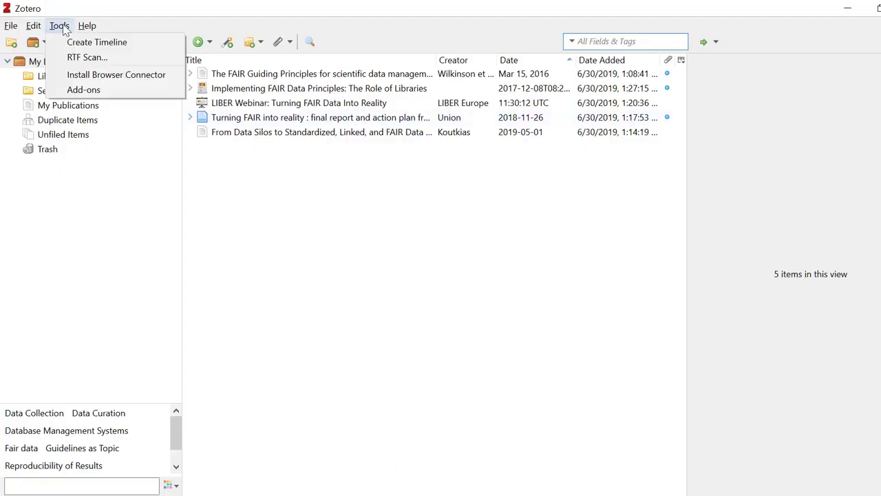
pyautogui.click(93, 91)
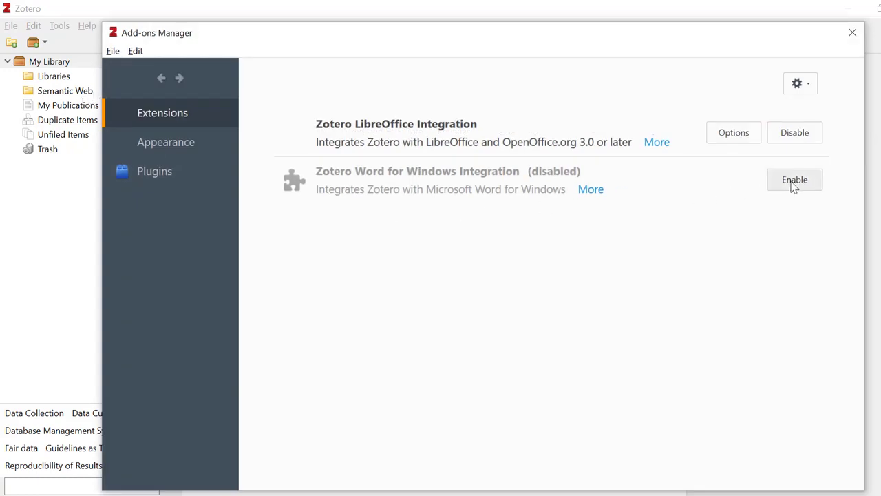
pyautogui.click(795, 183)
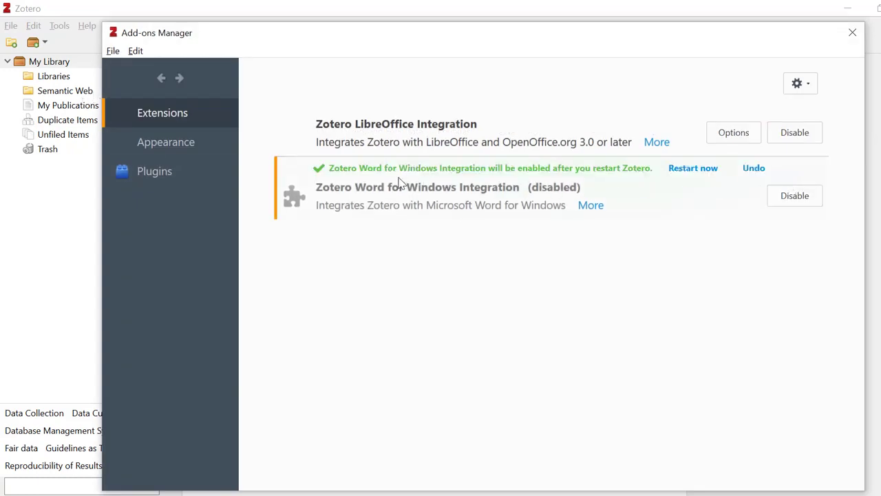
pyautogui.click(689, 176)
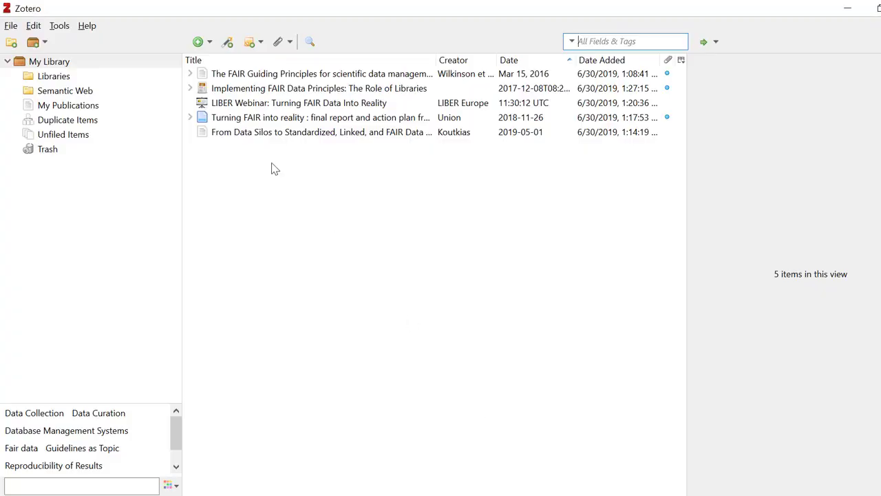
pyautogui.click(71, 28)
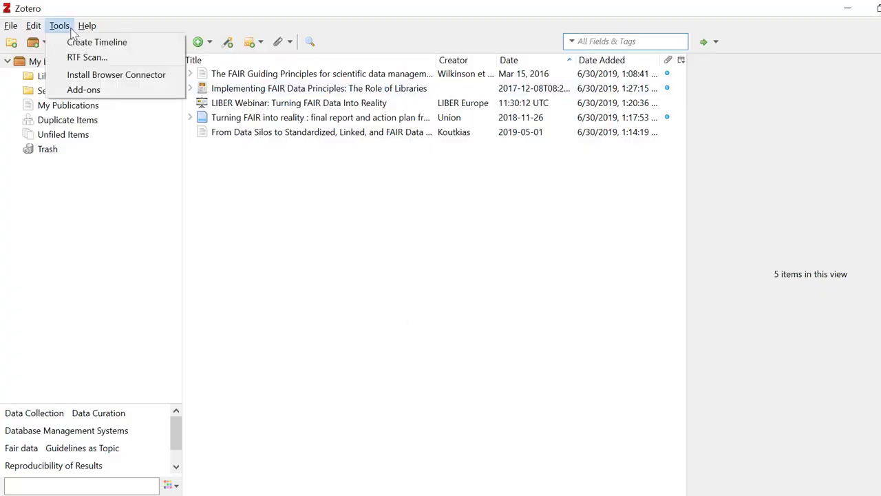
pyautogui.click(100, 91)
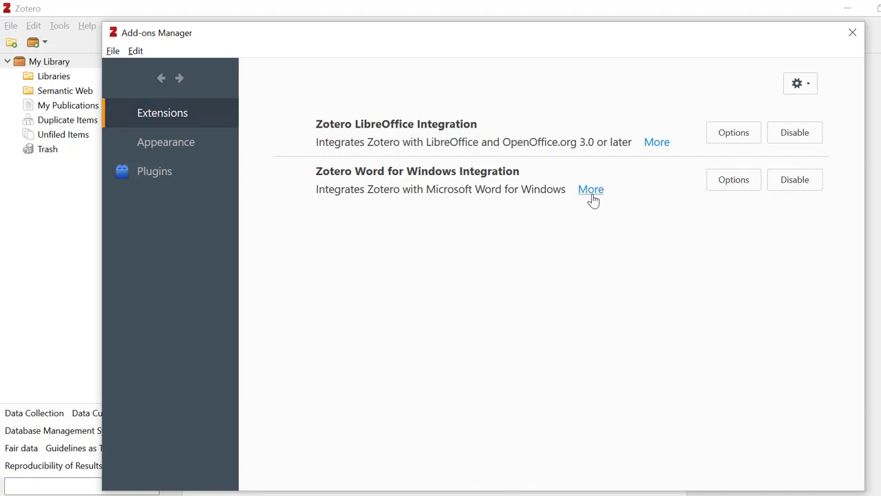
# Reinstall the Microsoft Word add-in from the Word integration's Word Processors settings, then close preferences.
pyautogui.click(734, 180)
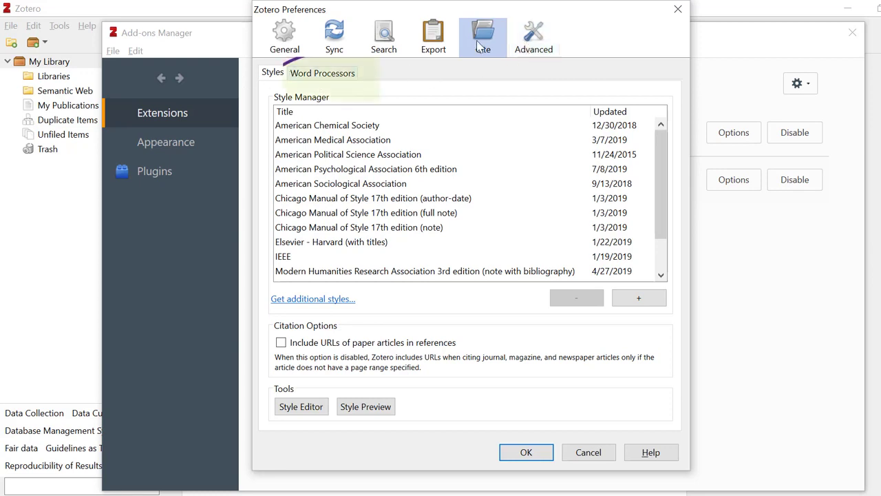
pyautogui.click(320, 76)
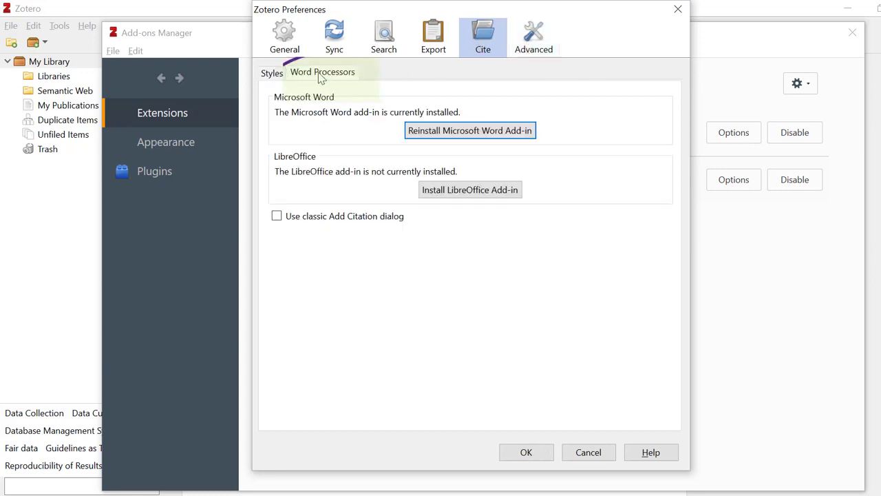
pyautogui.click(503, 138)
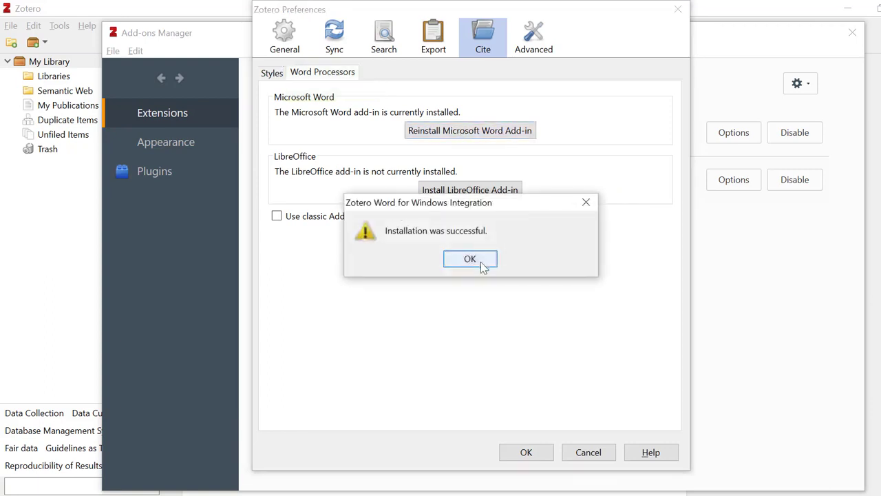
pyautogui.click(481, 262)
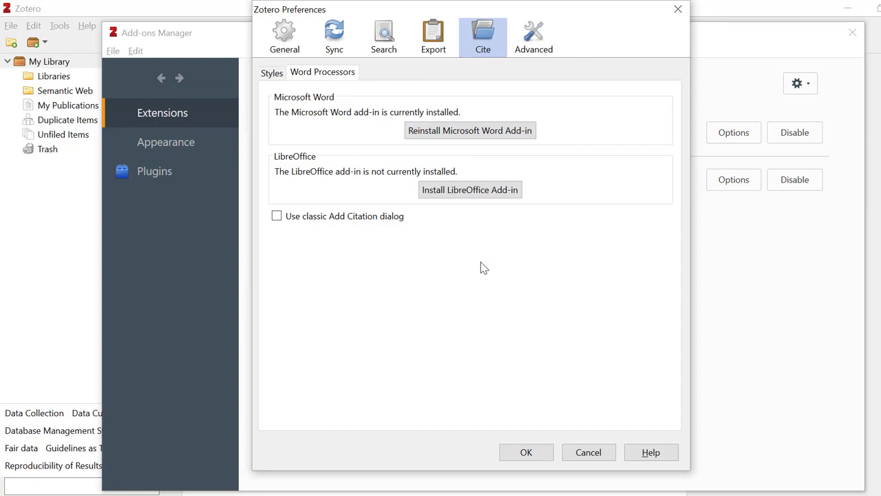
pyautogui.click(517, 458)
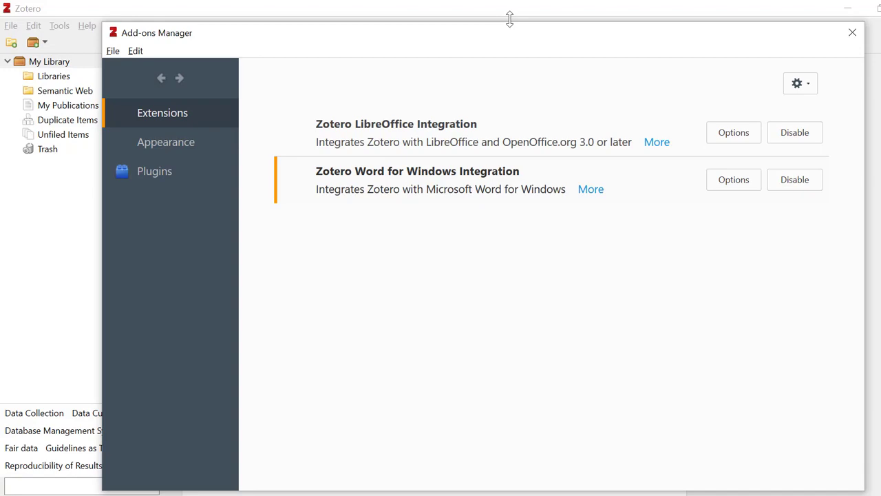
# Enable the document's macros in Word and type 'now ifI want to cite theFAIR principles'.
pyautogui.click(853, 32)
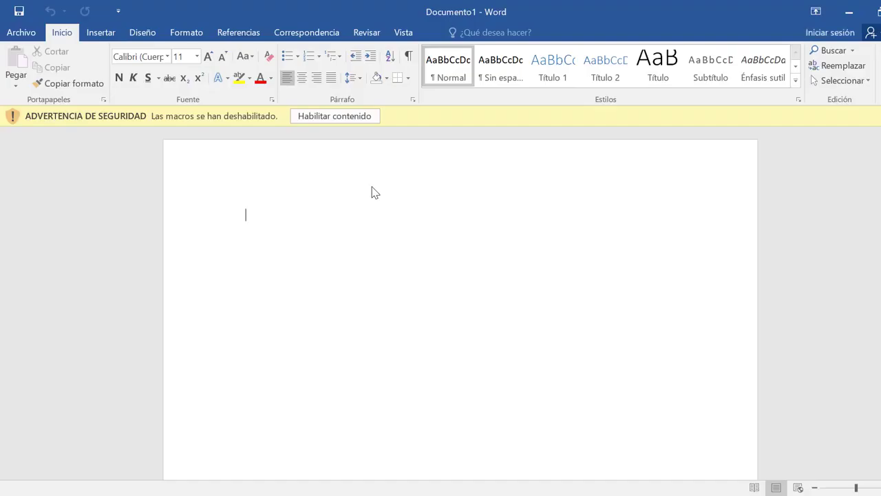
pyautogui.click(346, 122)
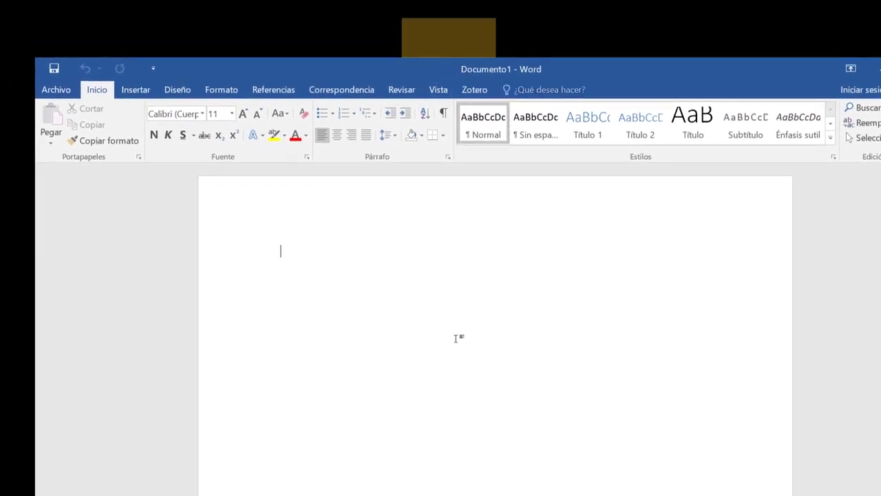
pyautogui.write('now')
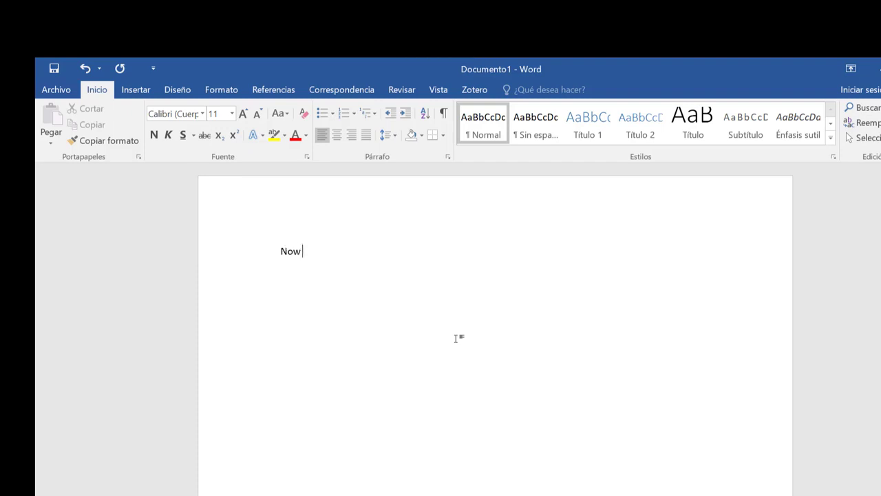
pyautogui.write(' ifI')
pyautogui.write(' want to c')
pyautogui.write('ite the')
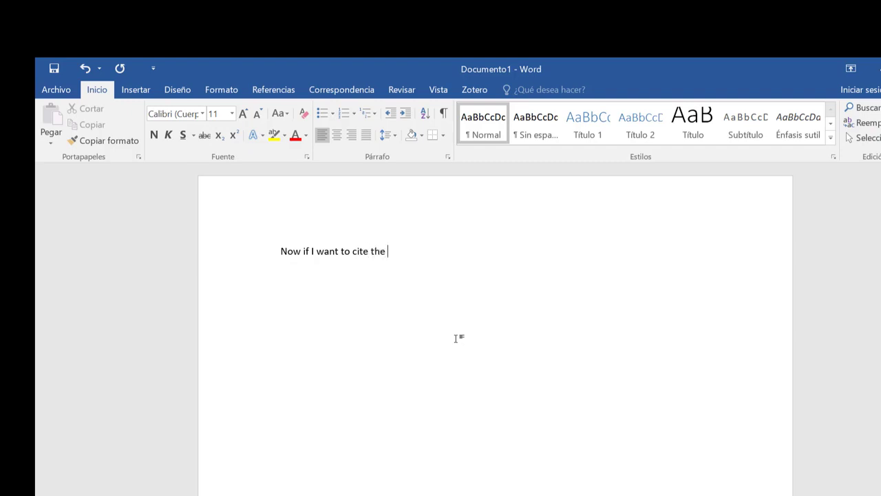
pyautogui.write('FAIR pri')
pyautogui.write('nciples')
# Set the Zotero document style to American Political Science Association and begin a citation.
pyautogui.click(475, 90)
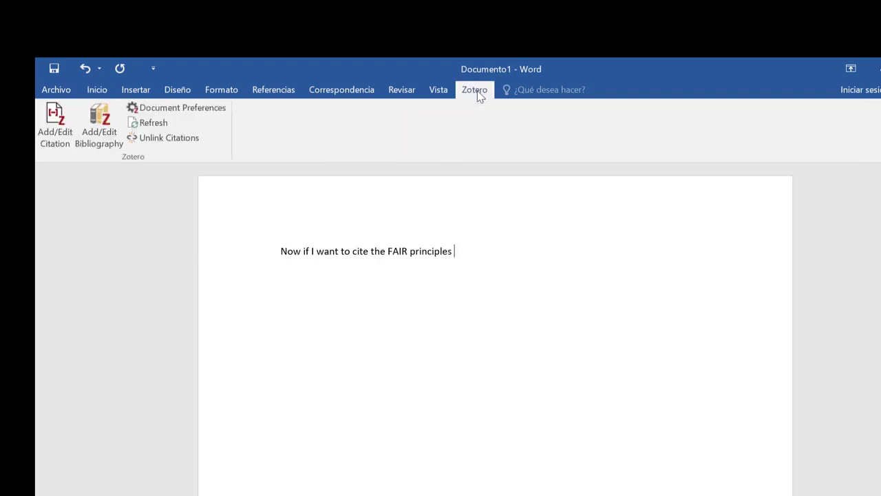
pyautogui.click(54, 124)
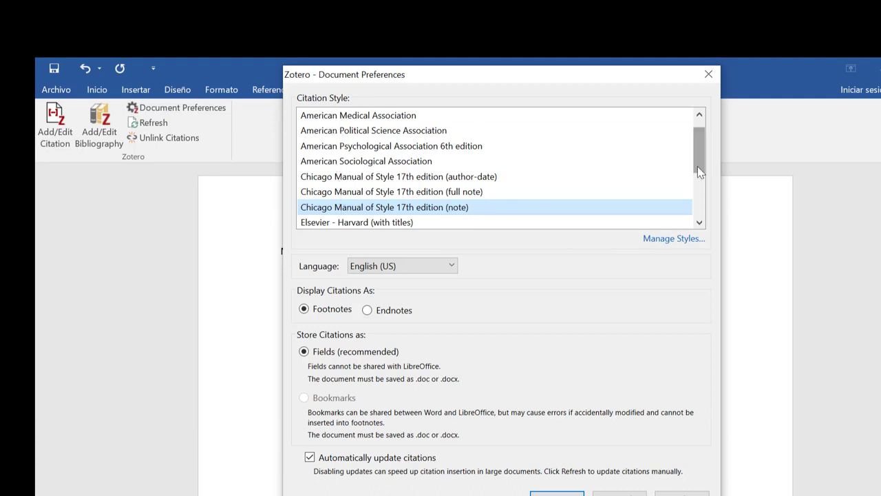
pyautogui.moveTo(698, 166); pyautogui.dragTo(699, 146)
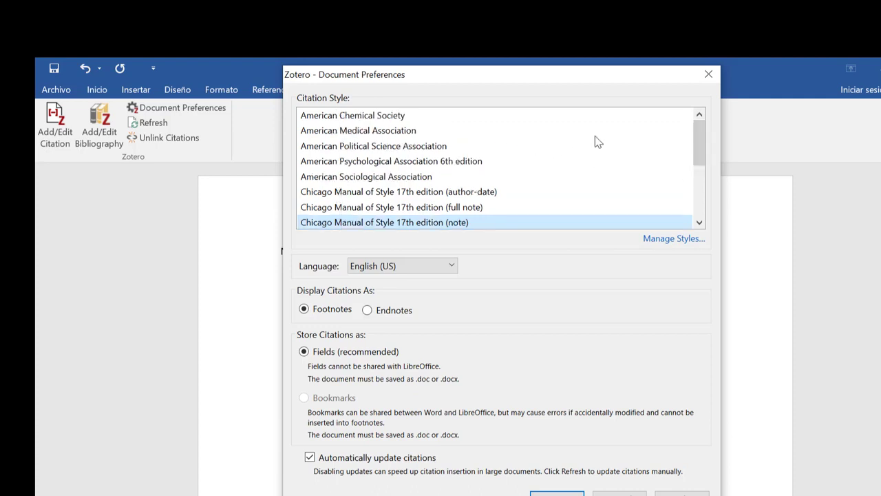
pyautogui.click(374, 149)
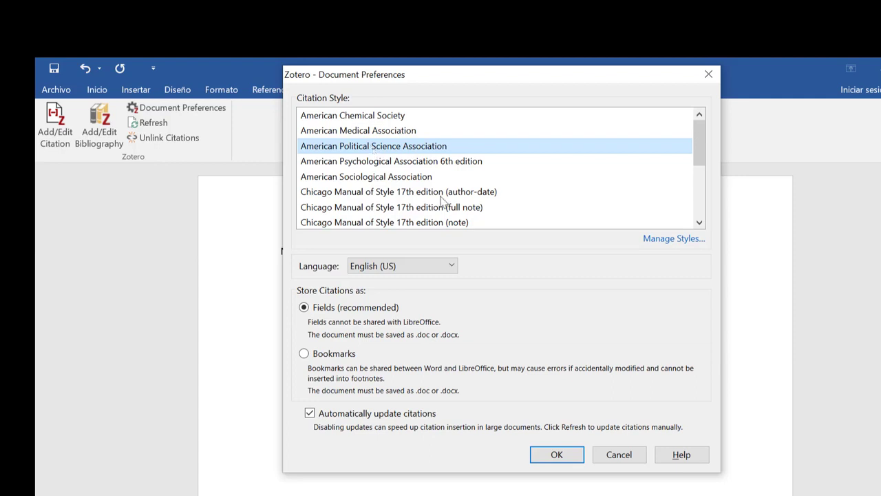
pyautogui.click(549, 463)
pyautogui.moveTo(699, 138); pyautogui.dragTo(704, 200)
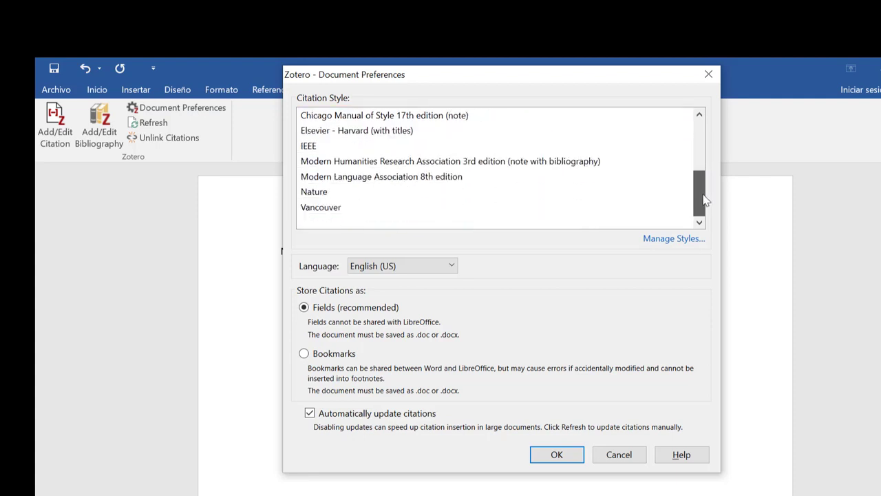
pyautogui.moveTo(705, 199); pyautogui.dragTo(702, 149)
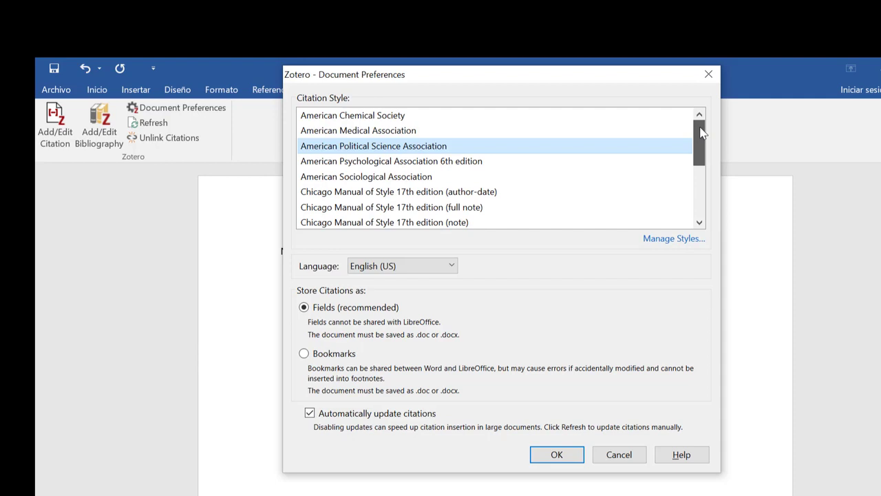
pyautogui.click(557, 455)
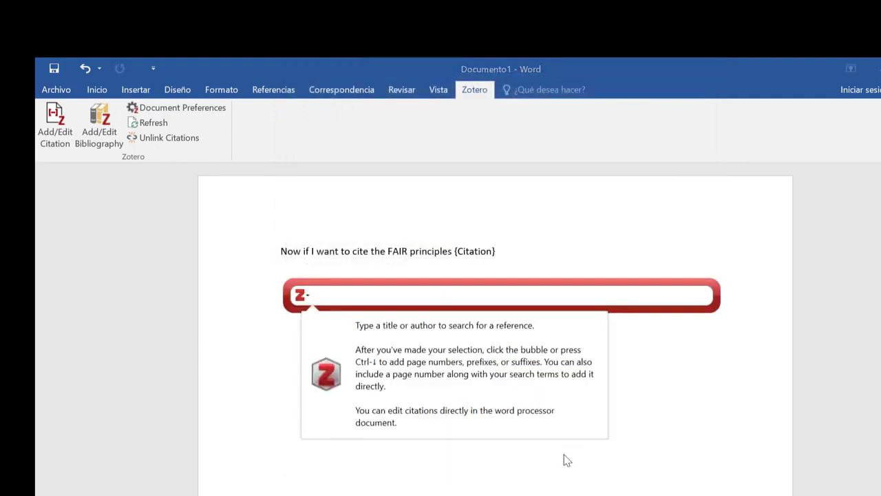
# Cite the Wilkinson FAIR Guiding Principles paper, found by searching 'wil'.
pyautogui.write('wi')
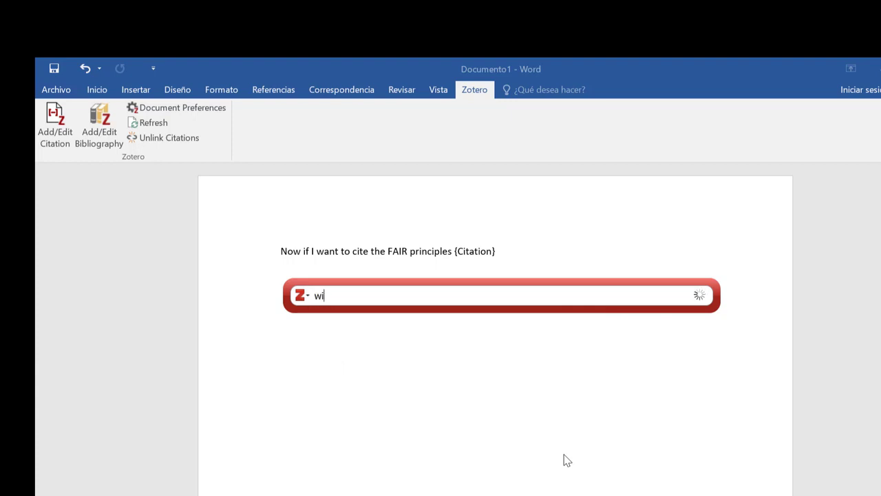
pyautogui.write('k')
pyautogui.press('BackSpace')
pyautogui.write('lkinson et al., 2016')
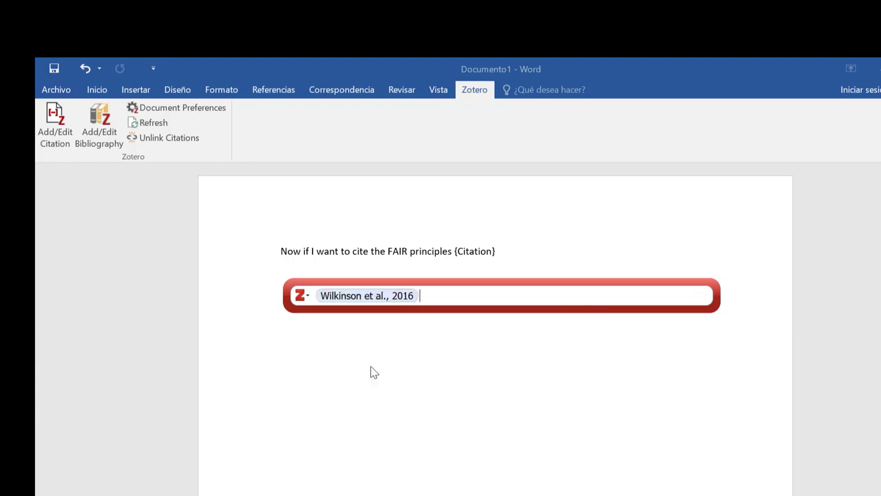
pyautogui.click(371, 370)
pyautogui.press('Return')
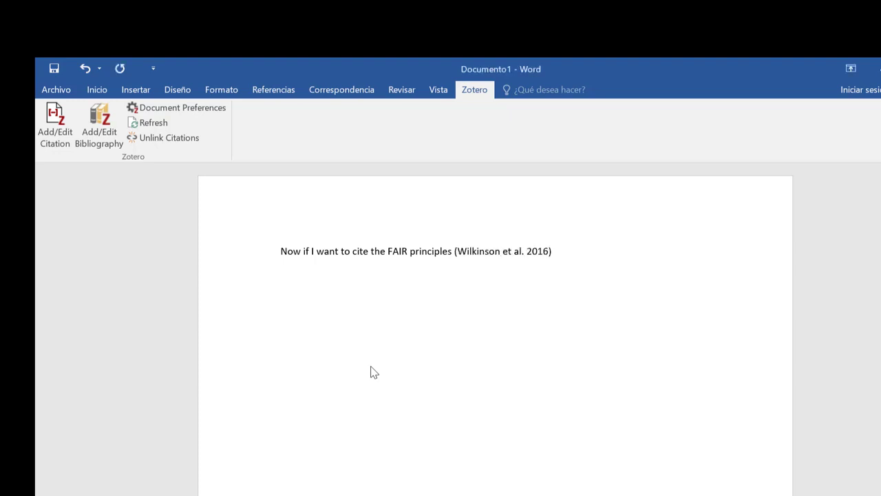
# Type 'and I can go on writing and cite it again', then cite the FAIR paper again.
pyautogui.write('and I ca')
pyautogui.write('n go on ')
pyautogui.write('writing an')
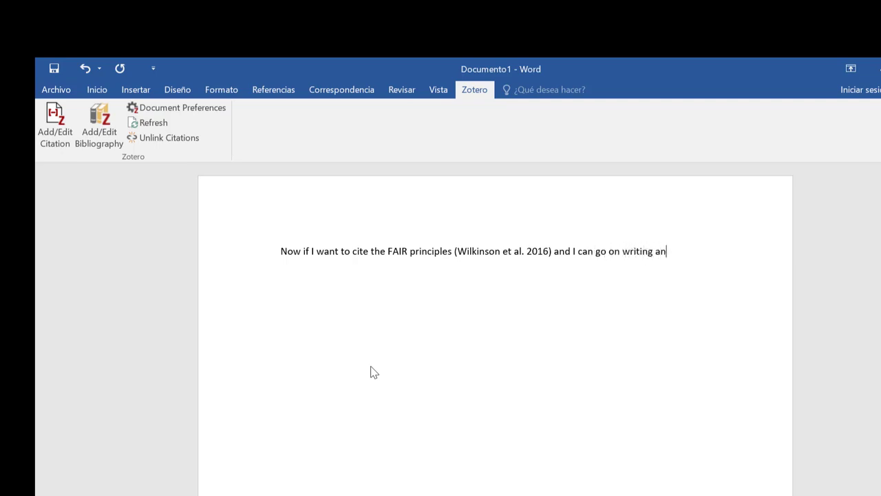
pyautogui.write('d cite i')
pyautogui.write('t aga')
pyautogui.write('in')
pyautogui.click(54, 124)
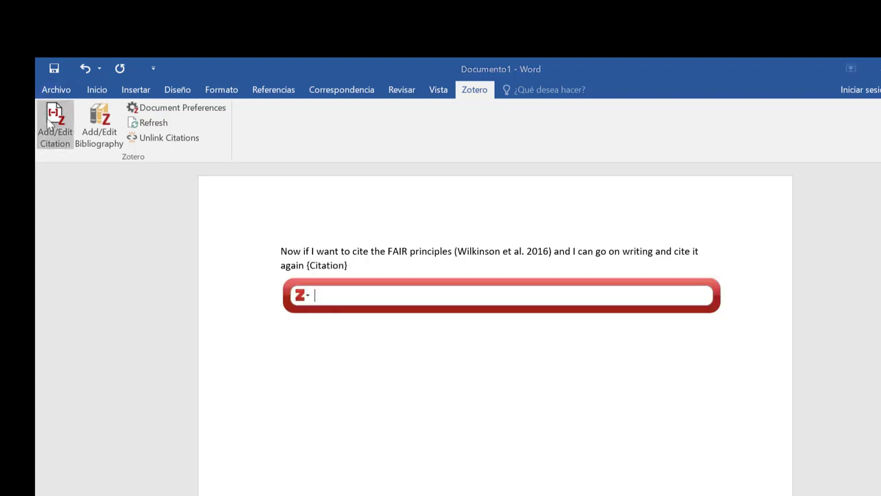
pyautogui.write('fair')
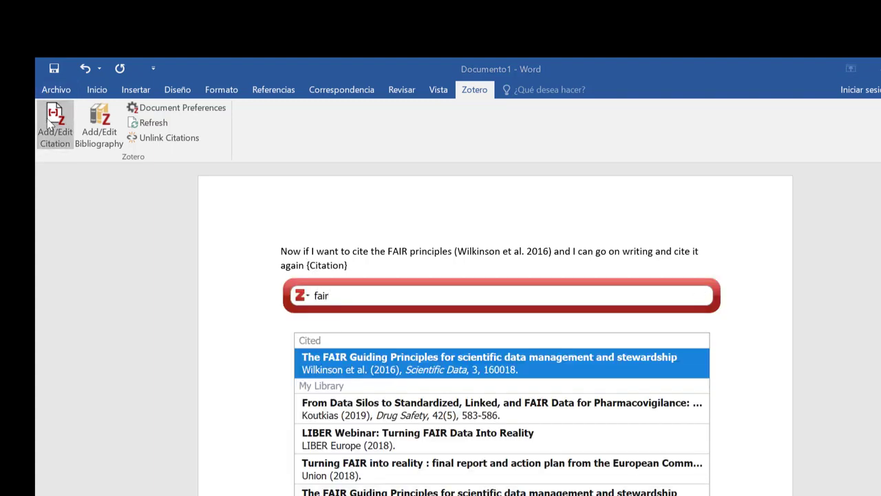
pyautogui.click(405, 363)
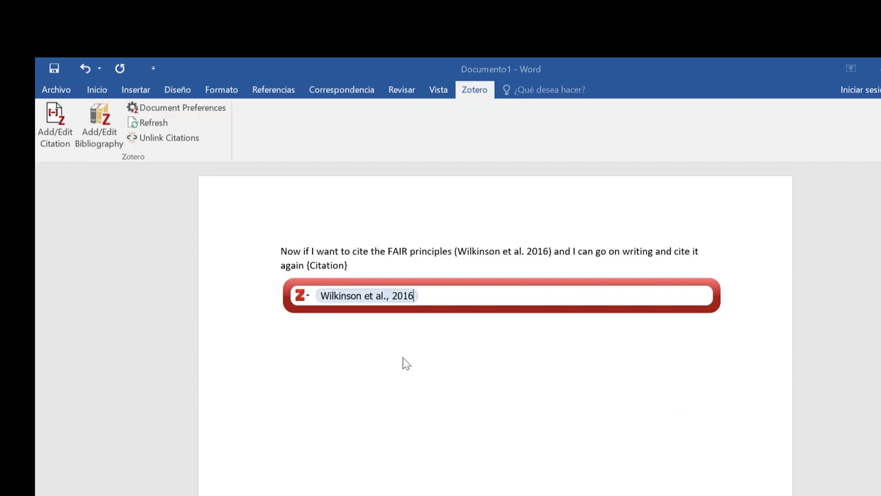
pyautogui.press('Return')
# Type 'or cite another document searching on the box by author, title... For example, this is a cite to LIBER'.
pyautogui.write('or ')
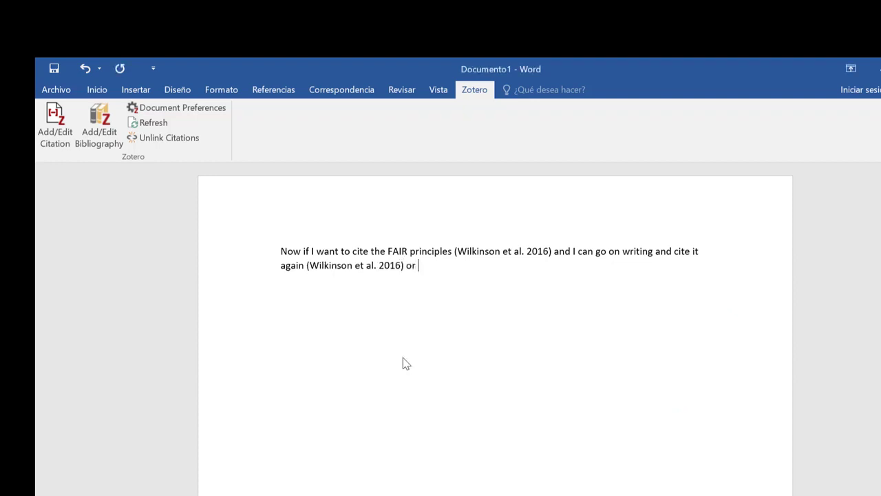
pyautogui.write('cite anohte')
pyautogui.press('BackSpace')
pyautogui.press('BackSpace')
pyautogui.press('BackSpace')
pyautogui.write('ther doc')
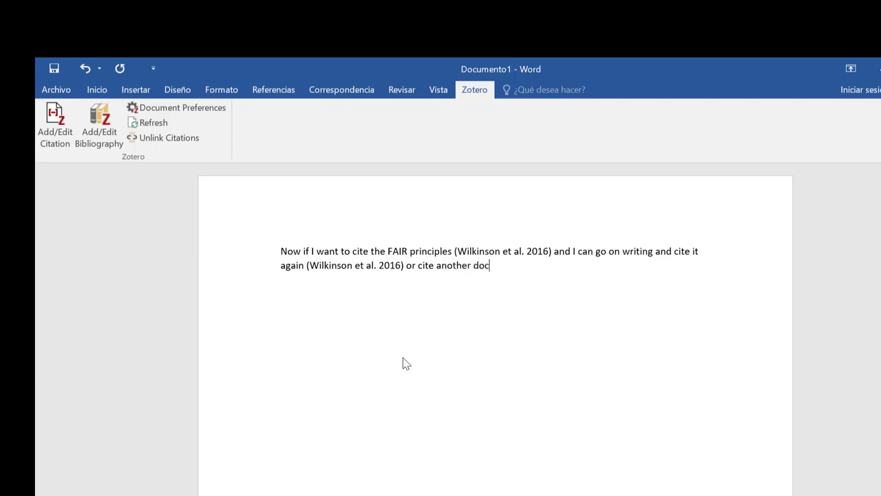
pyautogui.write('ument ')
pyautogui.write('lo')
pyautogui.press('BackSpace')
pyautogui.press('BackSpace')
pyautogui.write('se')
pyautogui.write('archin')
pyautogui.press('BackSpace')
pyautogui.press('BackSpace')
pyautogui.press('BackSpace')
pyautogui.write('hing o')
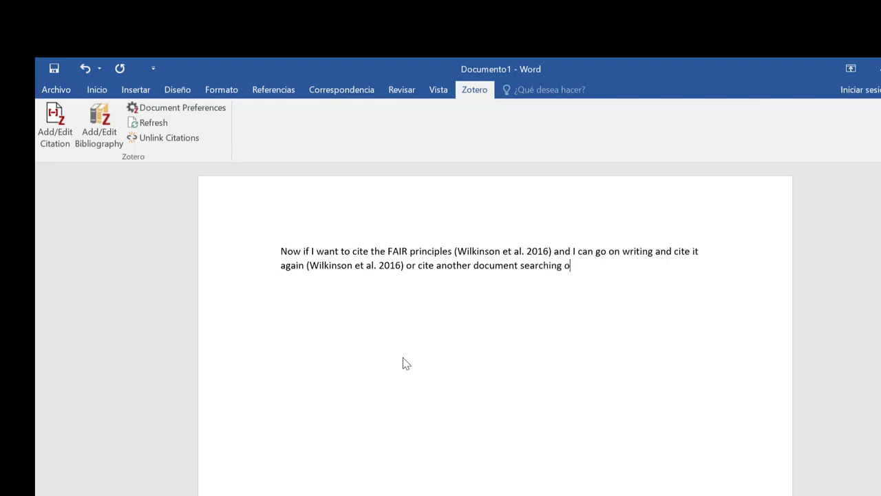
pyautogui.write('n the bo')
pyautogui.write('x by au')
pyautogui.write('thor, tit')
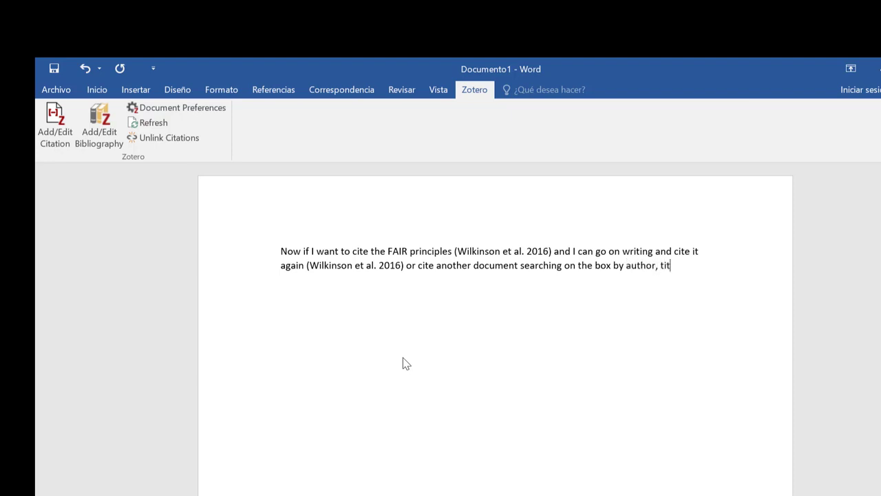
pyautogui.write('le... ')
pyautogui.write('For ex')
pyautogui.write('ample, this')
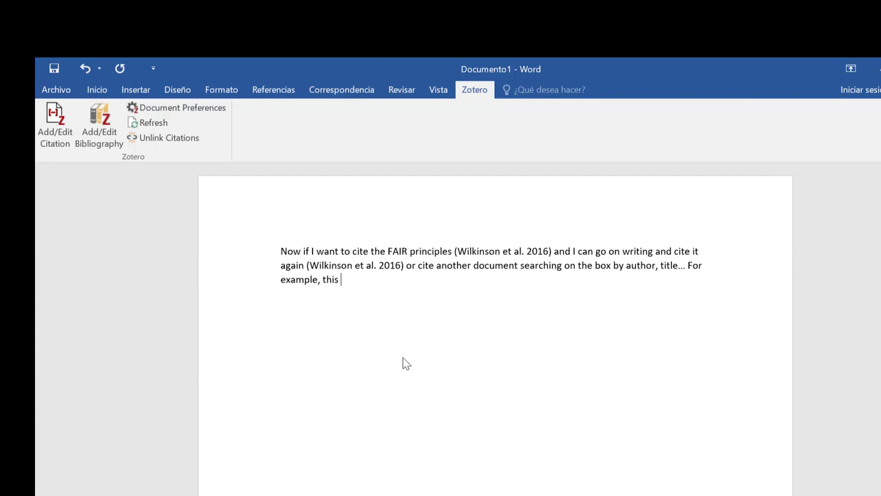
pyautogui.write(' is c')
pyautogui.press('BackSpace')
pyautogui.write('a cite')
pyautogui.write(' to ')
pyautogui.write('LI')
pyautogui.write('BER')
# Cite the LIBER Webinar, delete its time stamp, and start a new paragraph.
pyautogui.click(53, 119)
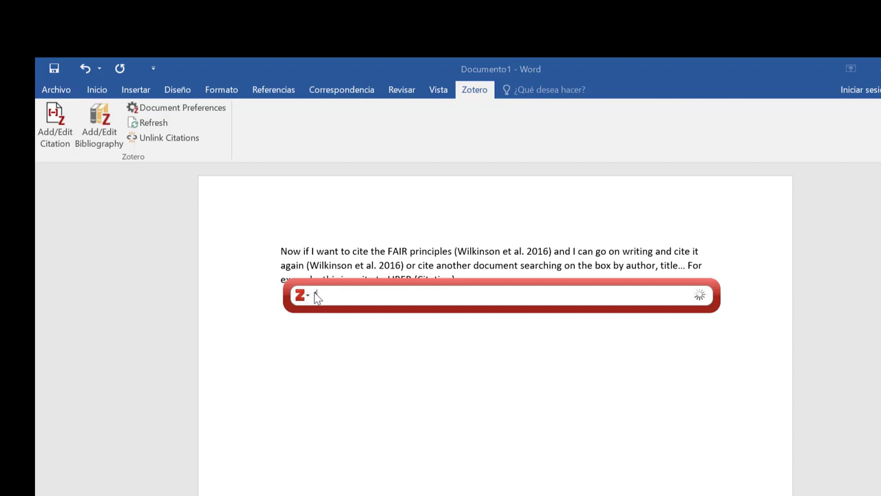
pyautogui.write('li')
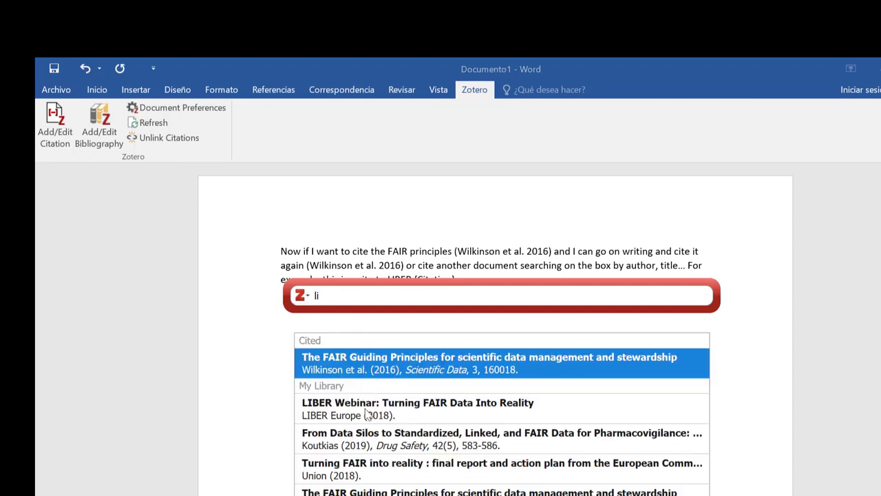
pyautogui.click(366, 410)
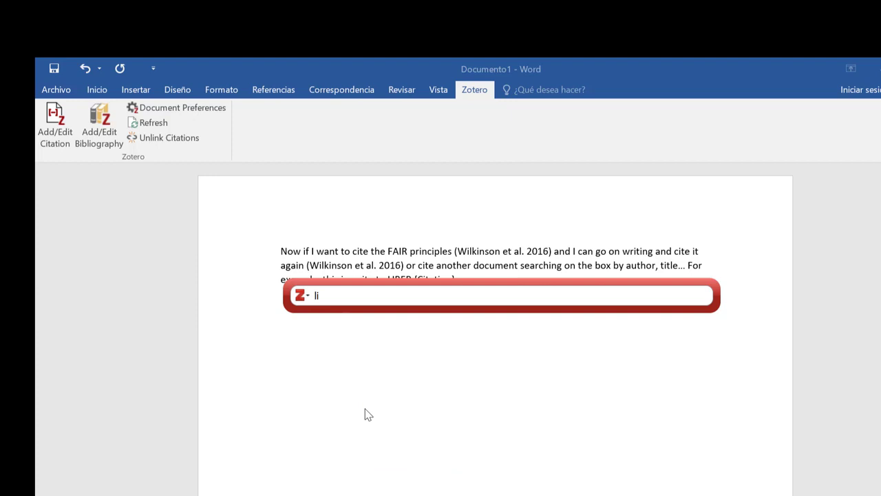
pyautogui.press('Return')
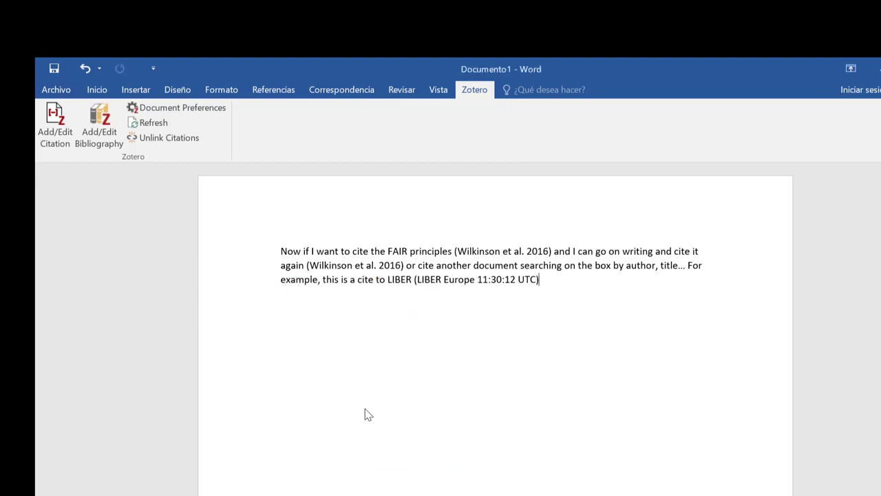
pyautogui.click(444, 222)
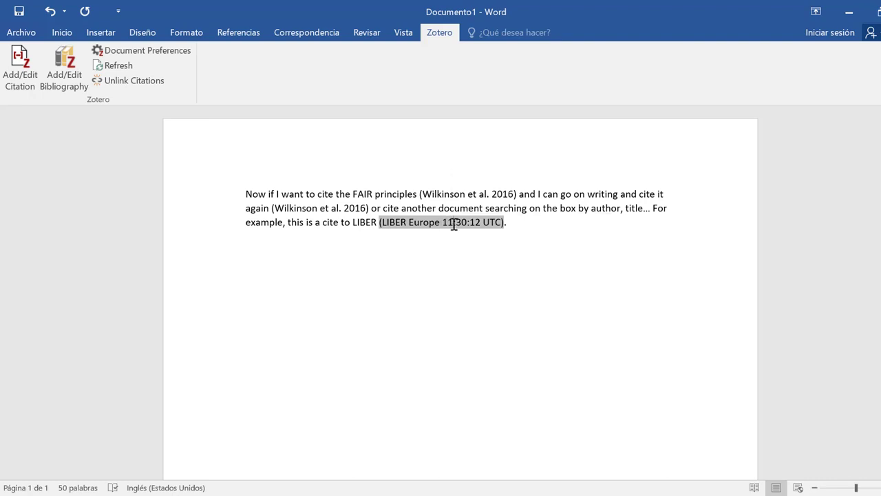
pyautogui.moveTo(444, 221); pyautogui.dragTo(505, 222)
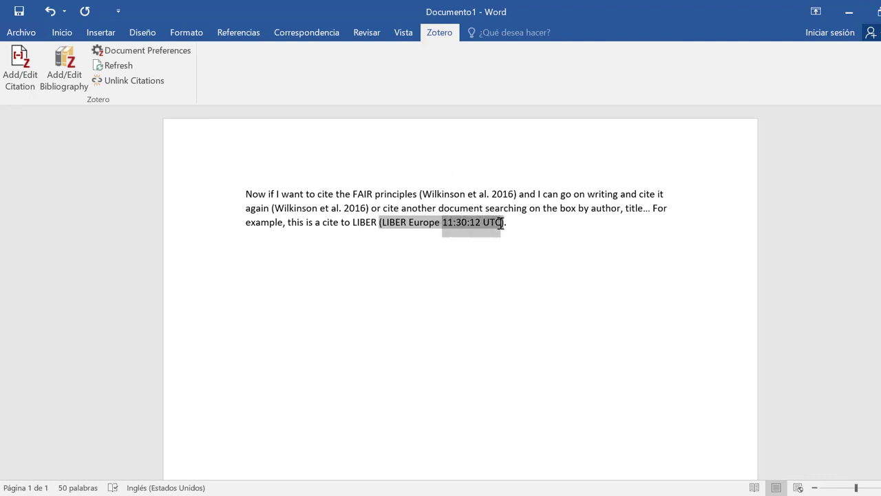
pyautogui.press('BackSpace')
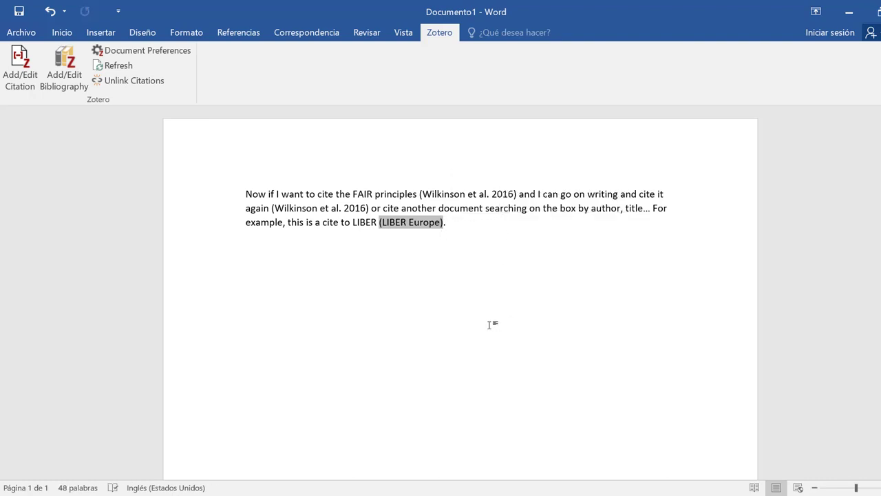
pyautogui.press('End')
pyautogui.press('Return')
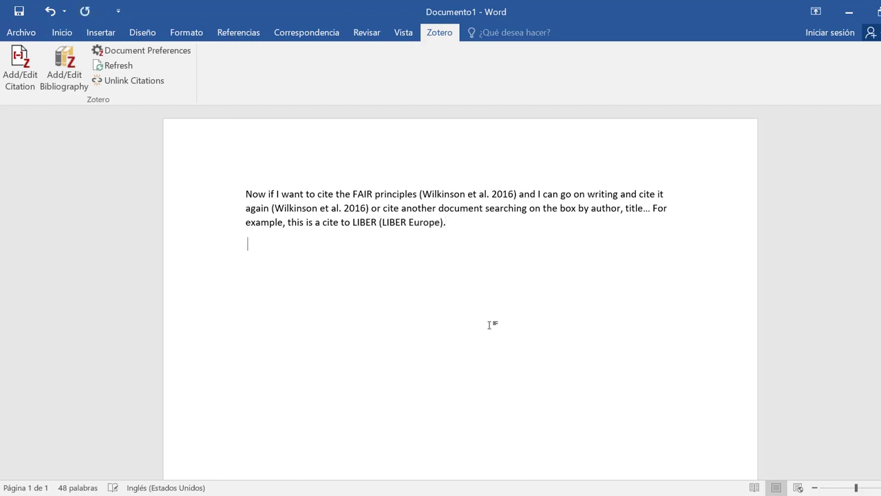
# Insert the Zotero bibliography with a REFERENCES heading above it.
pyautogui.click(65, 86)
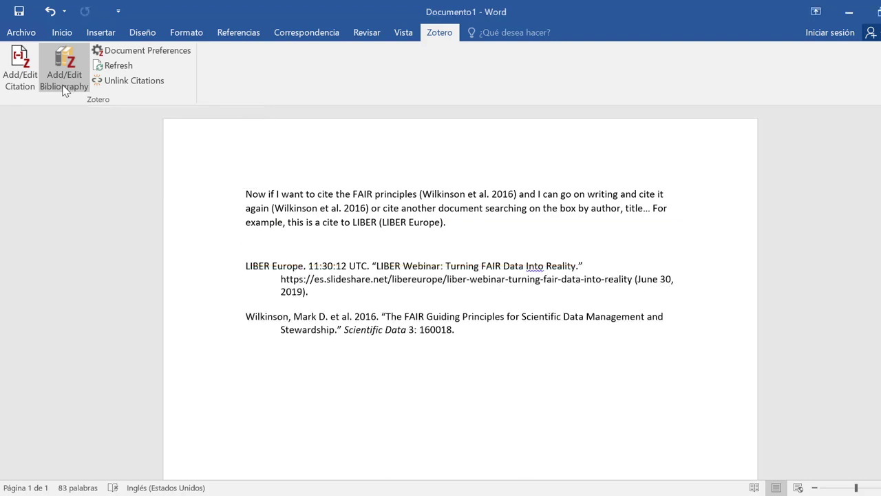
pyautogui.click(303, 251)
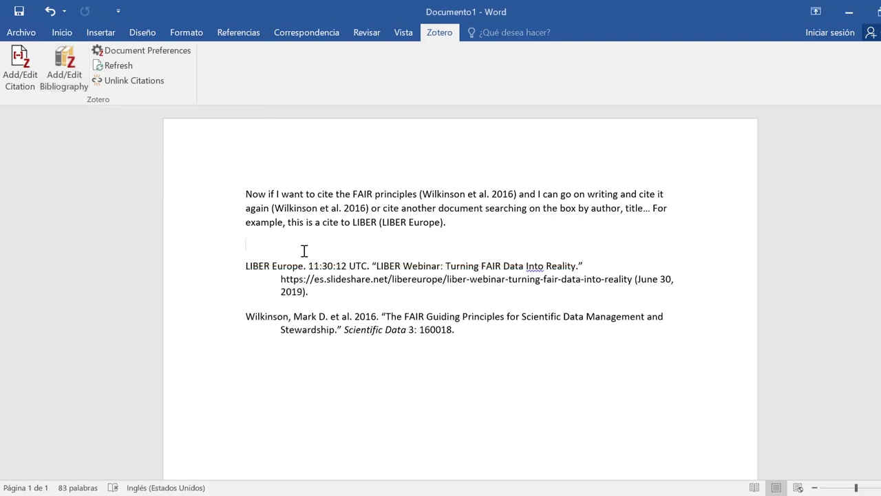
pyautogui.write('REFEREN')
pyautogui.write('CES')
# Delete the 11:30:12 UTC time stamp and doubled full stop from the LIBER Europe entry.
pyautogui.click(320, 294)
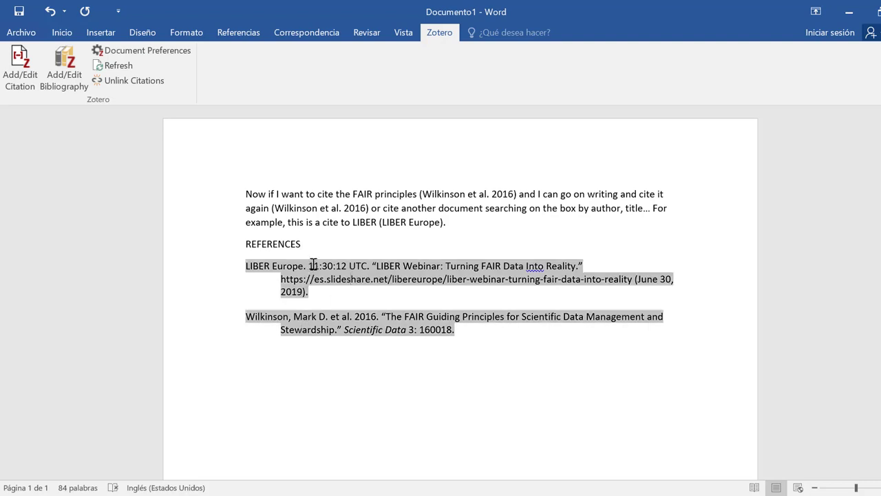
pyautogui.moveTo(309, 265); pyautogui.dragTo(365, 266)
pyautogui.press('Delete')
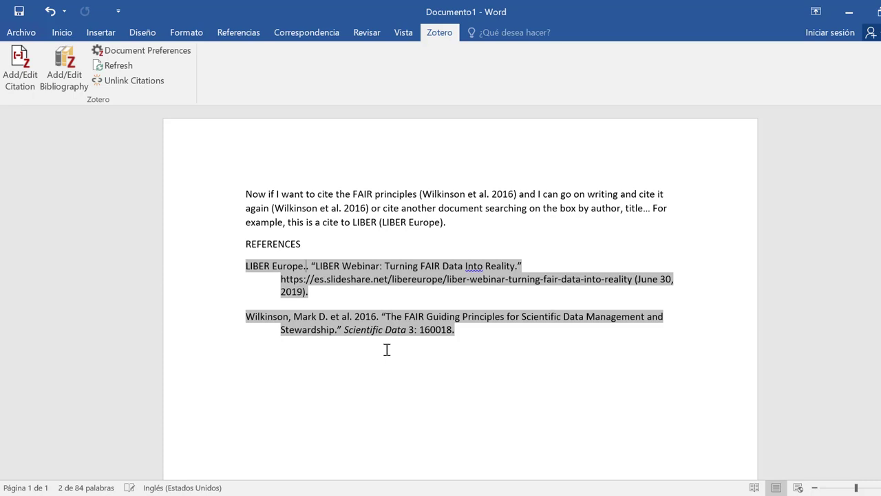
pyautogui.press('Delete')
pyautogui.click(336, 390)
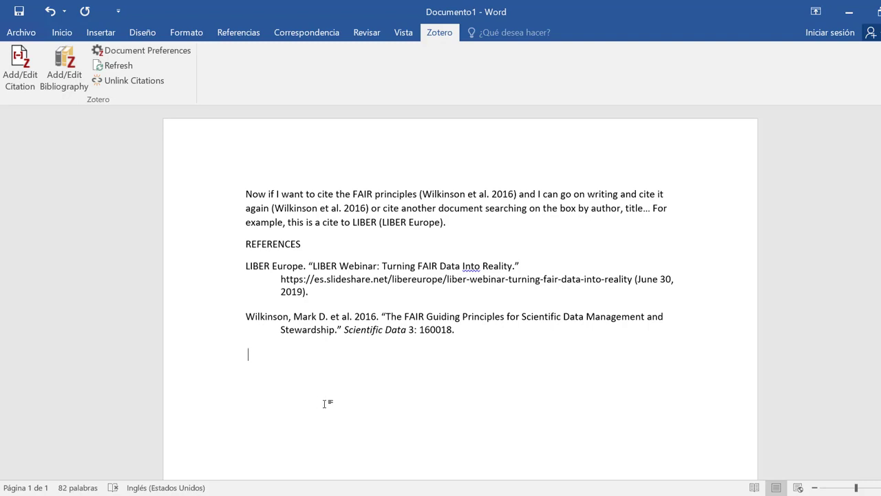
# Switch the citation style to American Psychological Association 6th edition.
pyautogui.click(153, 57)
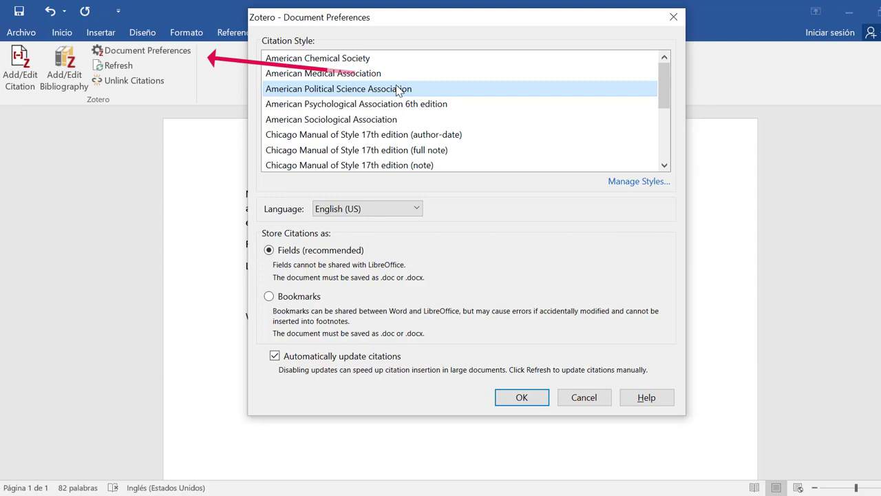
pyautogui.click(416, 104)
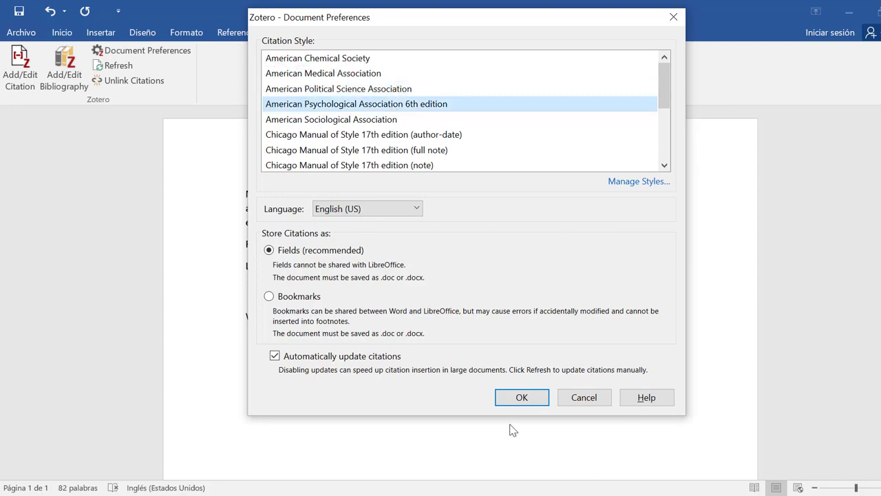
pyautogui.click(522, 398)
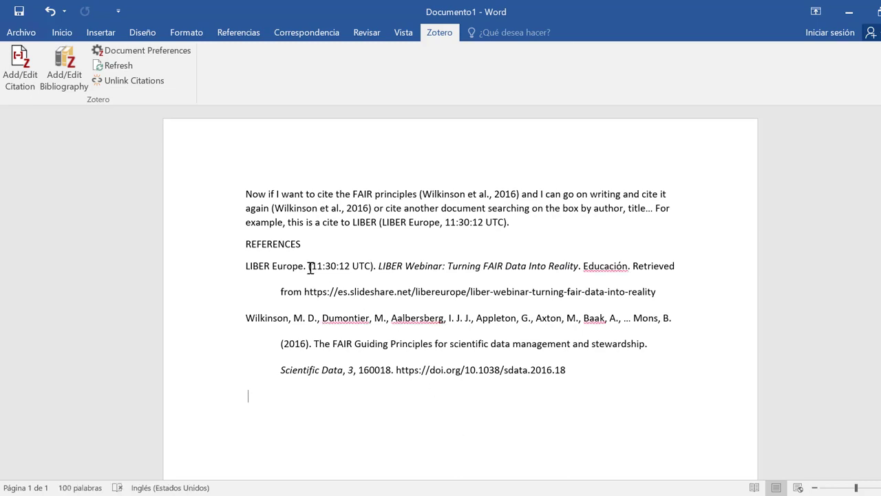
# Delete the reappeared time stamp from the LIBER Europe reference.
pyautogui.moveTo(310, 266); pyautogui.dragTo(374, 266)
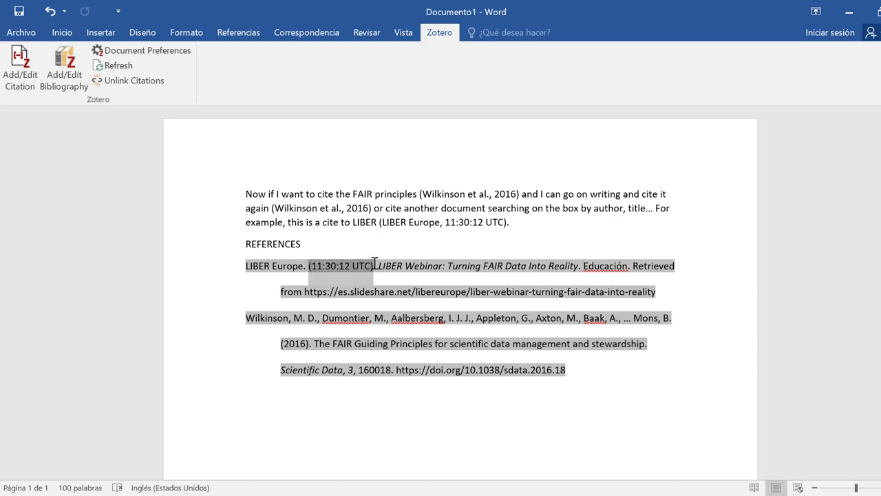
pyautogui.press('Delete')
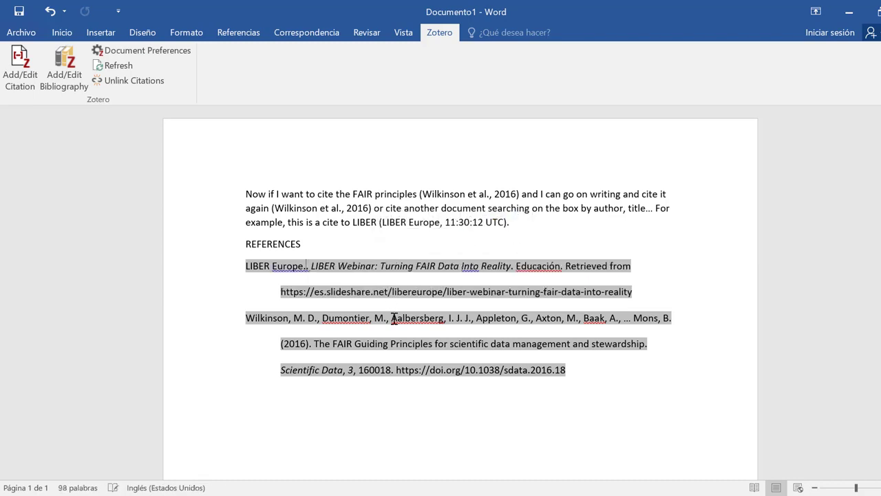
pyautogui.click(383, 438)
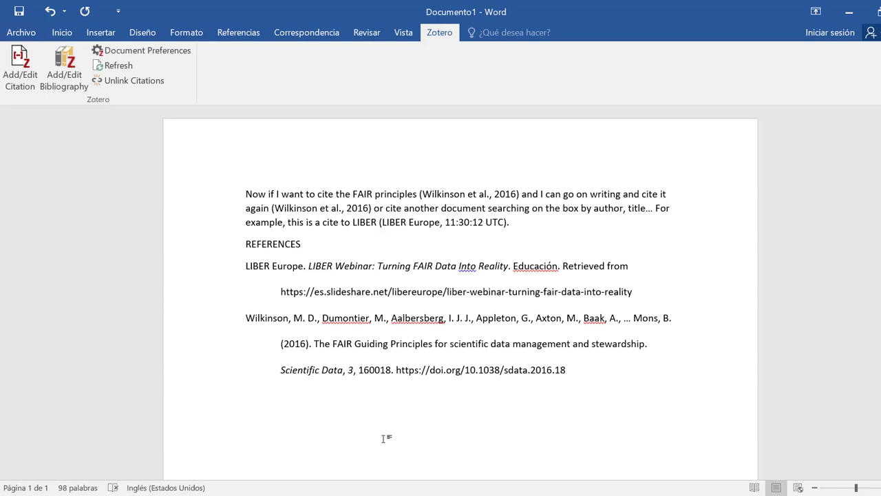
# Switch the document's citation style to Vancouver.
pyautogui.click(571, 372)
pyautogui.click(131, 52)
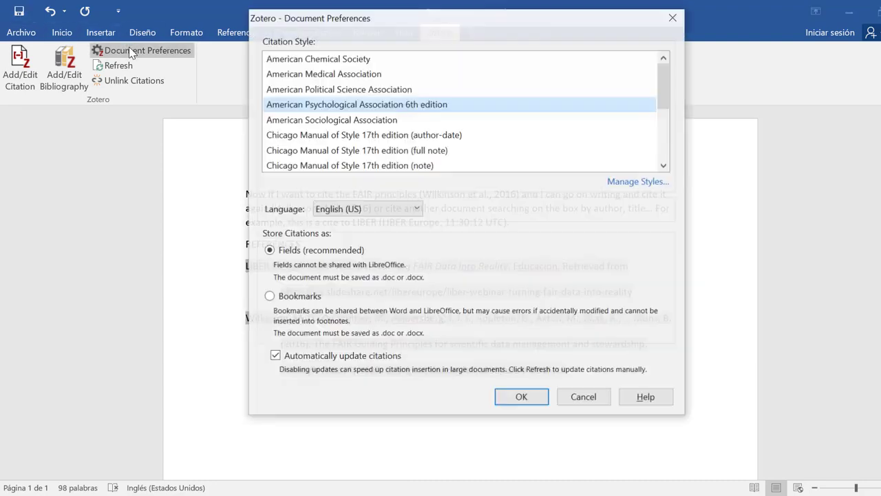
pyautogui.scroll(-3, 418, 142)
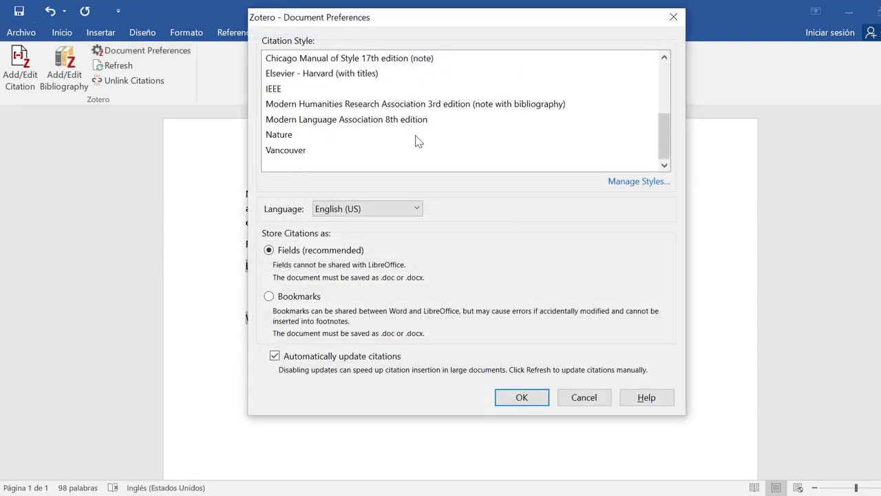
pyautogui.click(270, 152)
pyautogui.click(518, 429)
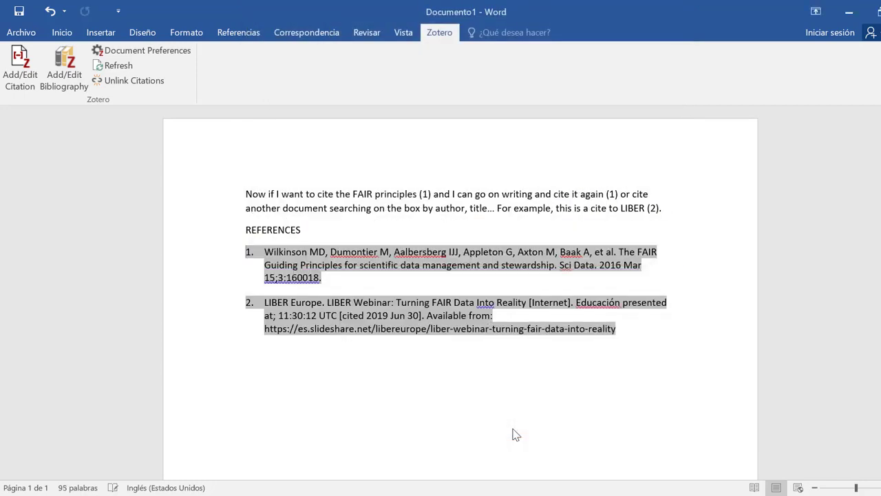
# Check the numbered citations (1), (1), (2) and the rebuilt numbered references list.
pyautogui.doubleClick(418, 196)
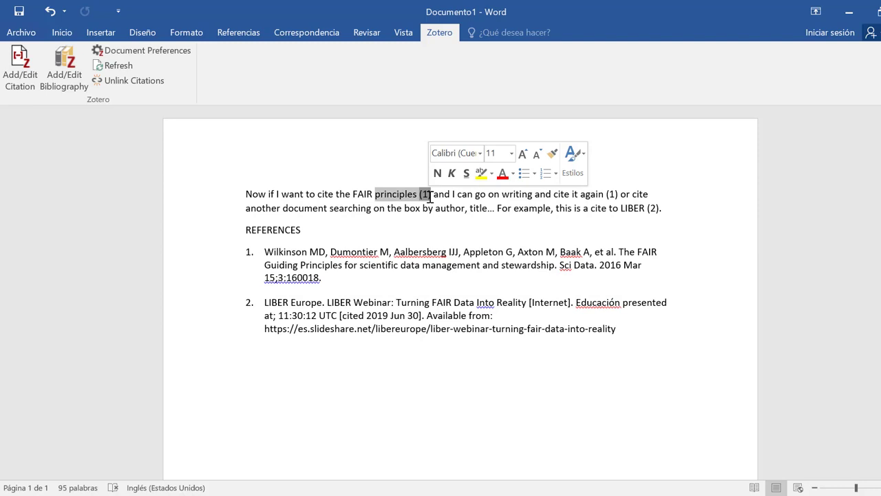
pyautogui.click(607, 194)
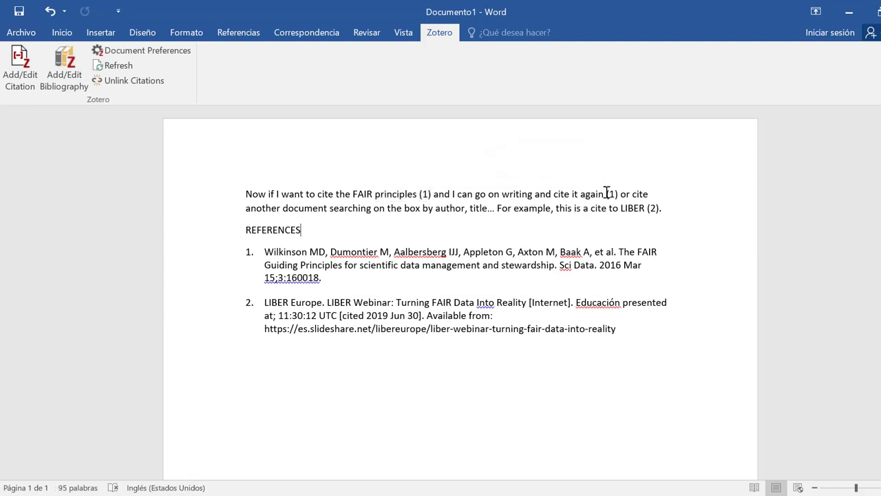
pyautogui.click(609, 194)
pyautogui.click(650, 208)
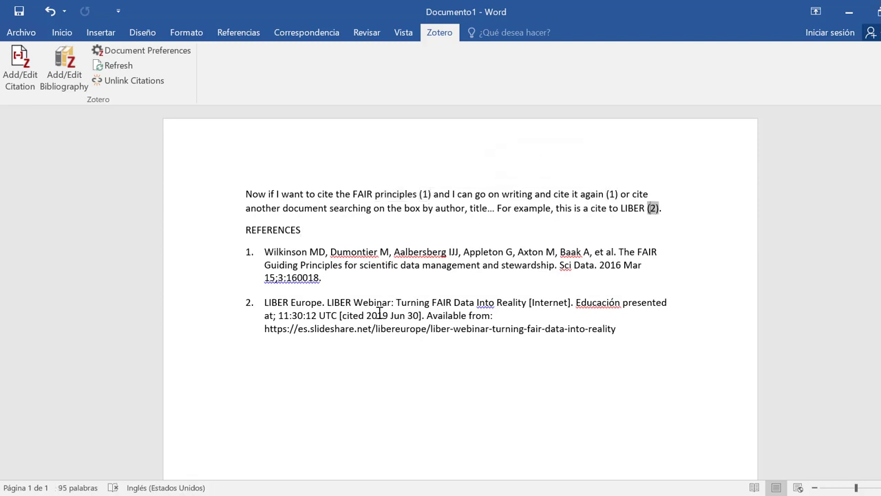
pyautogui.click(322, 255)
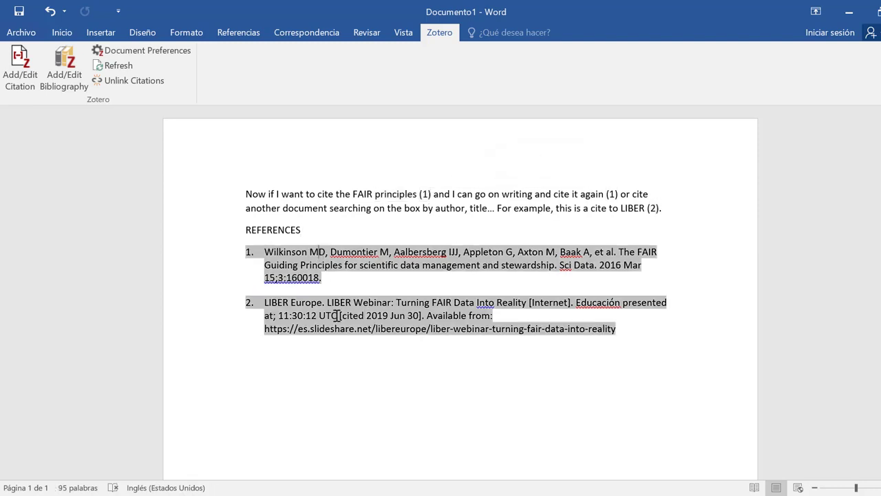
pyautogui.click(357, 394)
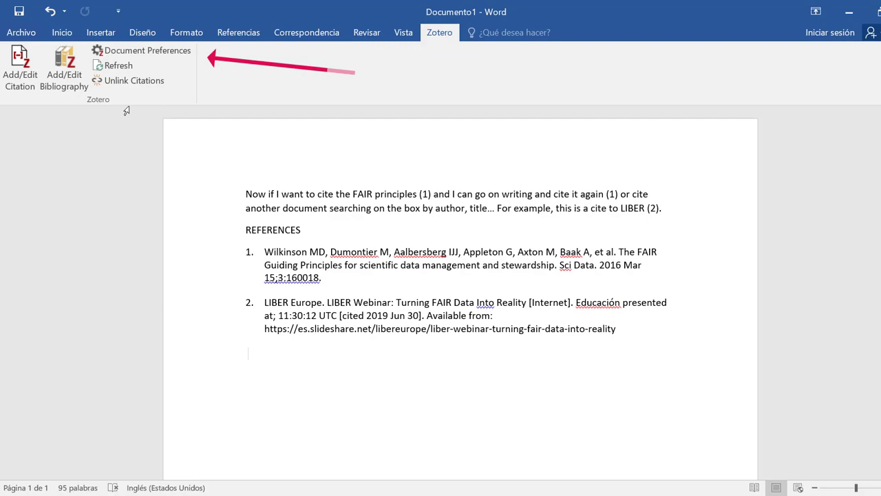
# Leave Vancouver as the citation style and move on to Zotero's style manager.
pyautogui.click(131, 52)
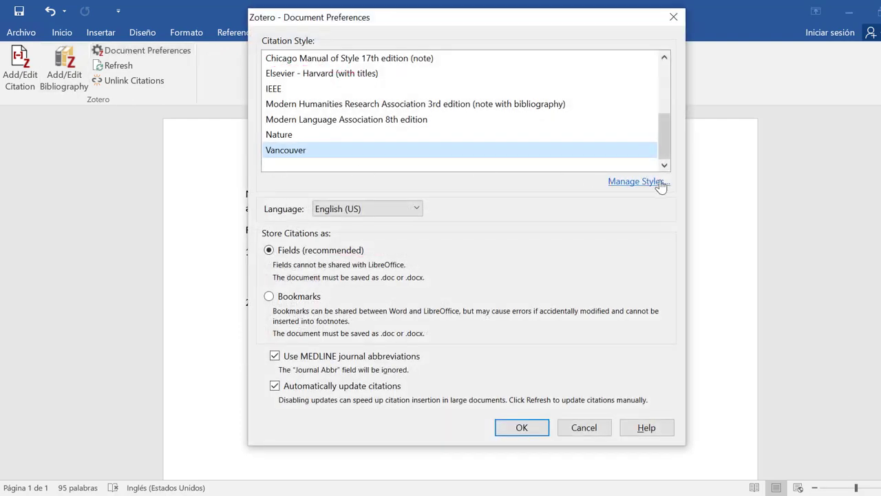
pyautogui.press('Return')
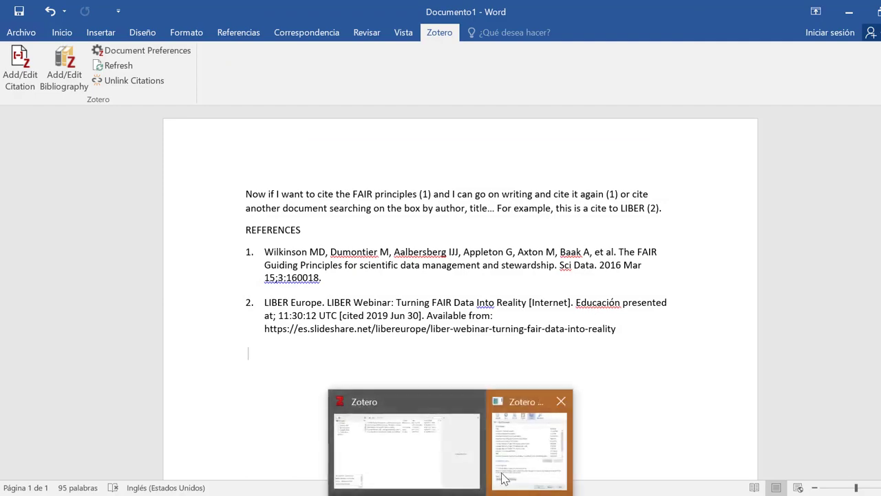
# Search 'jOURNAL of amer' in additional styles and install the pediatric ophthalmology journal style.
pyautogui.click(506, 468)
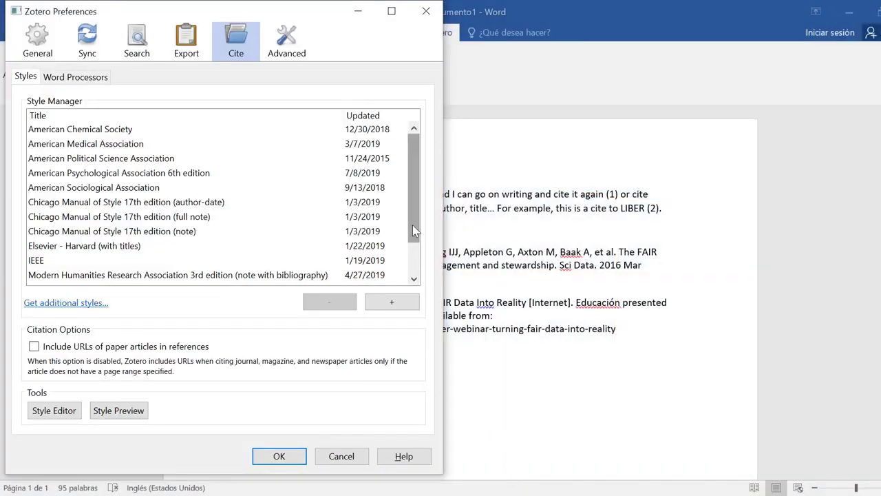
pyautogui.moveTo(413, 224); pyautogui.dragTo(416, 272)
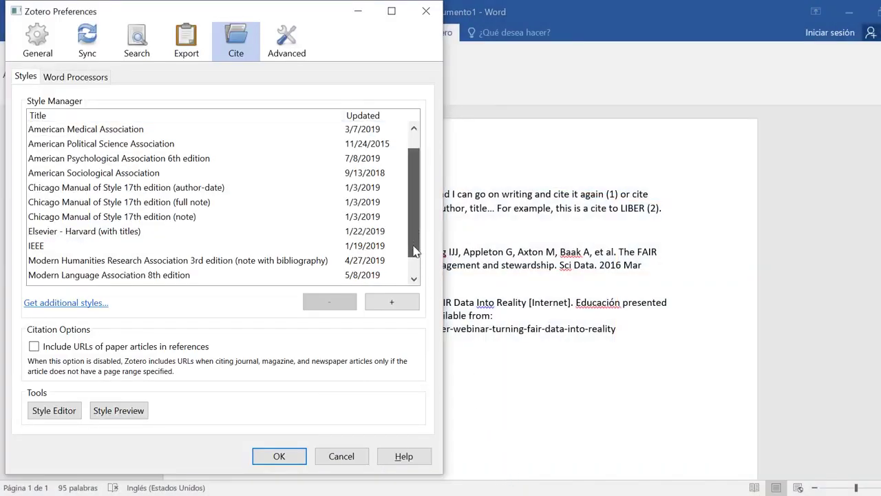
pyautogui.click(74, 310)
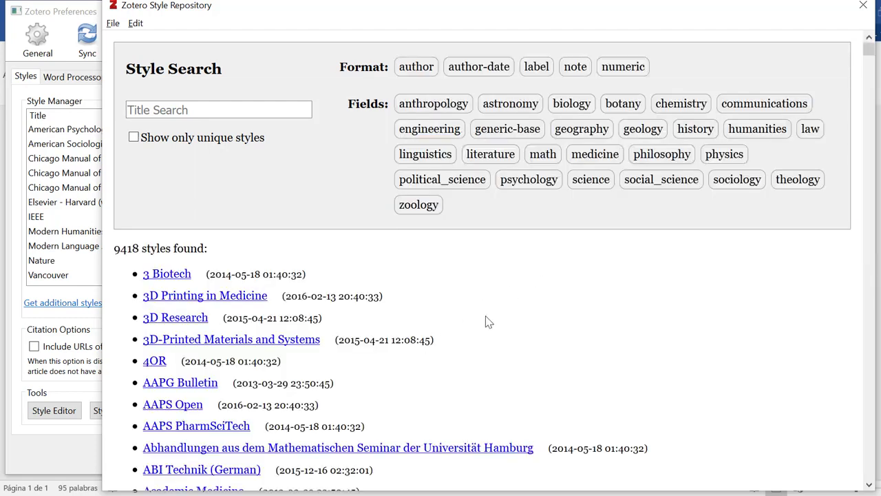
pyautogui.click(231, 111)
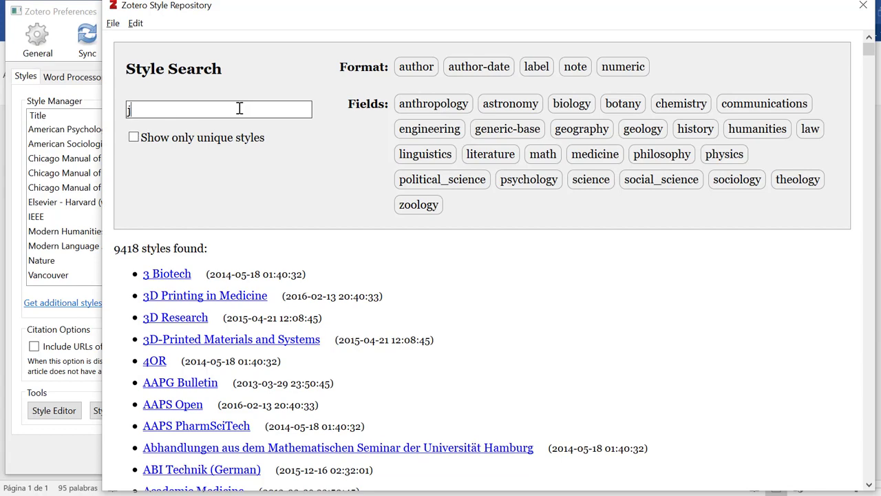
pyautogui.write('jOU')
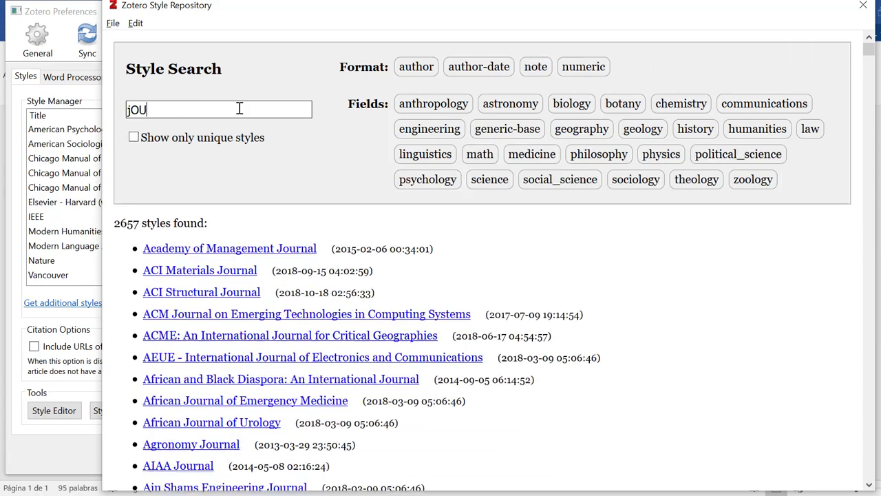
pyautogui.write('RNAL')
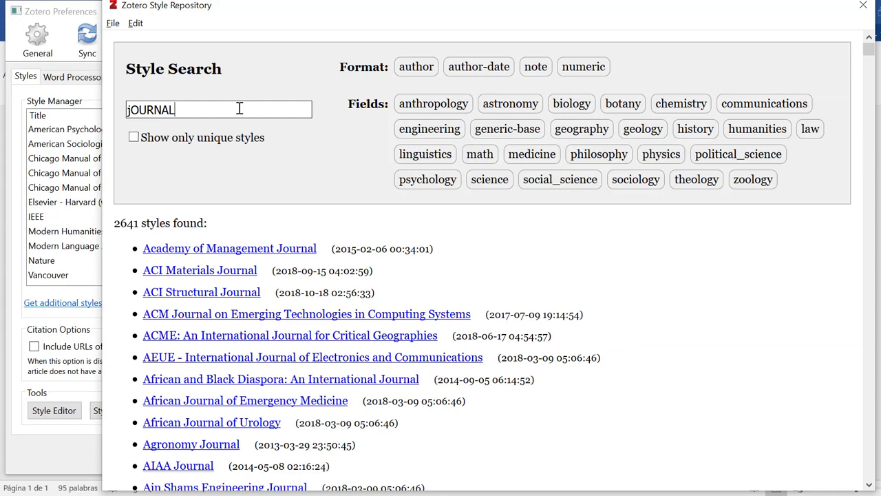
pyautogui.write(' of')
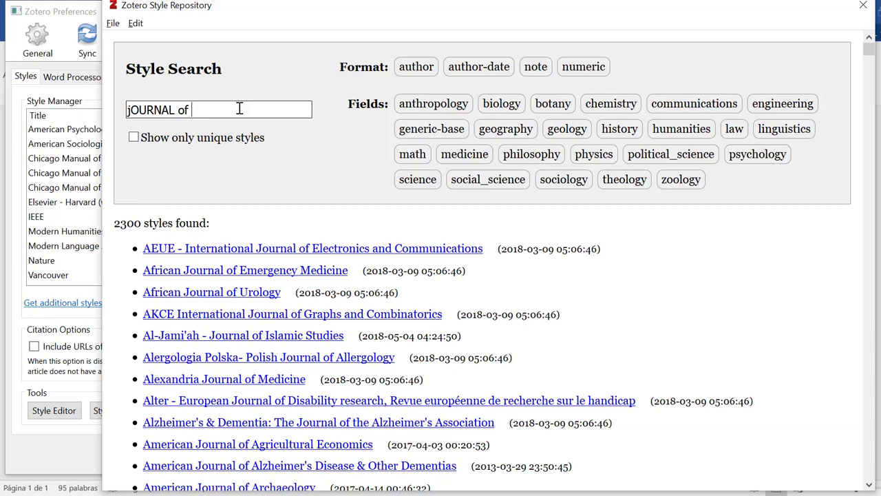
pyautogui.write(' a')
pyautogui.write('mer')
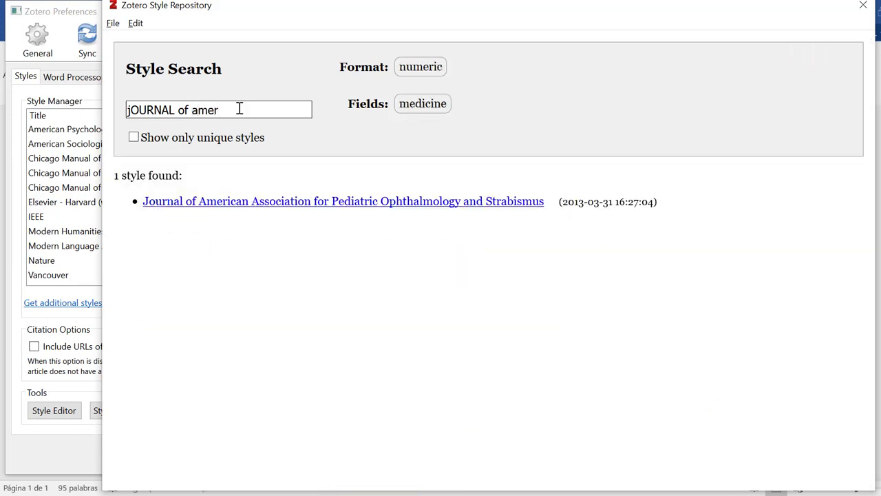
pyautogui.moveTo(157, 201)
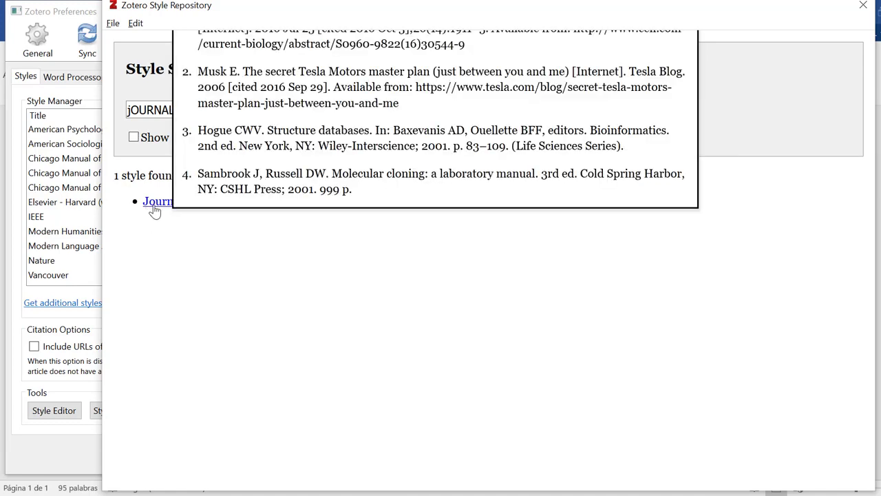
pyautogui.click(155, 205)
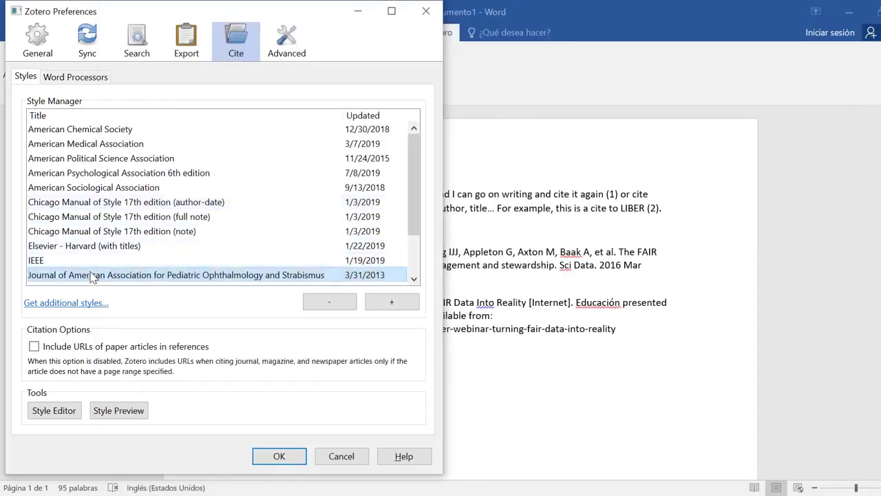
pyautogui.click(278, 457)
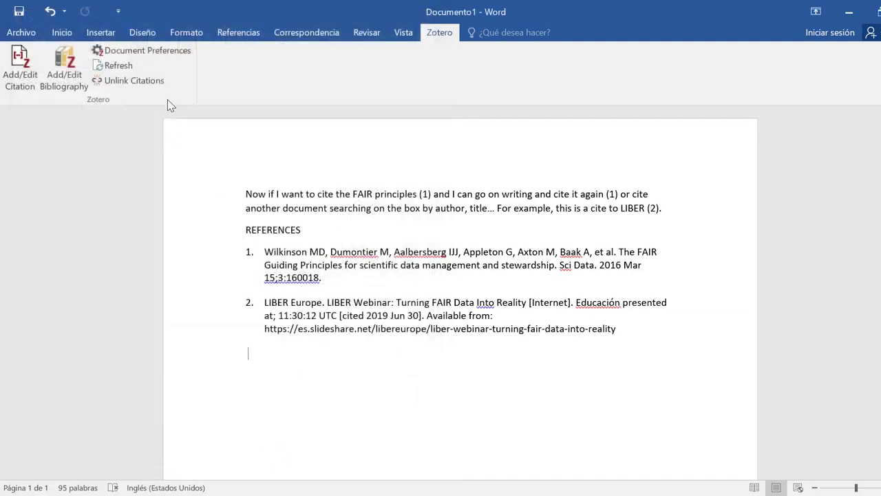
# Apply the Journal of American Association for Pediatric Ophthalmology and Strabismus style in Document Preferences.
pyautogui.click(161, 51)
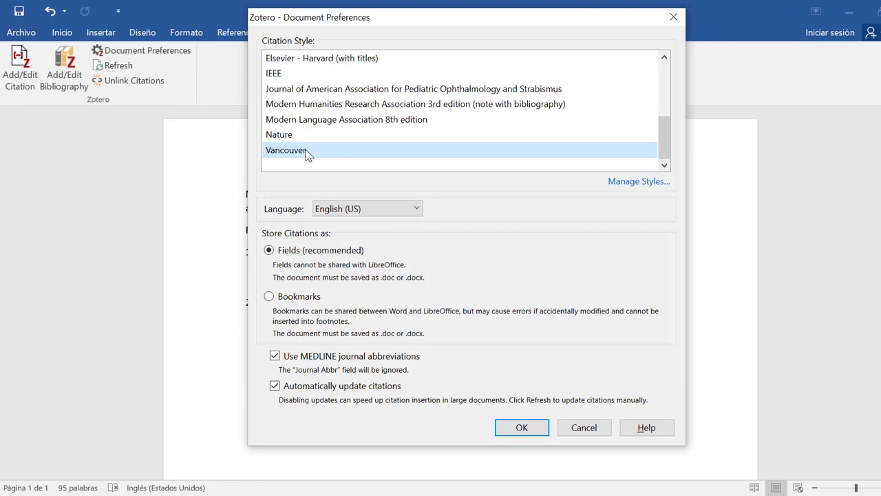
pyautogui.click(344, 89)
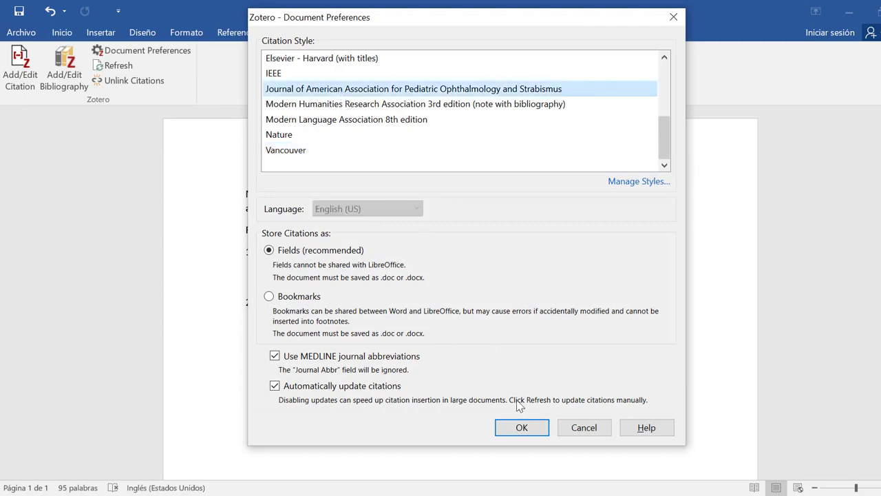
pyautogui.click(522, 427)
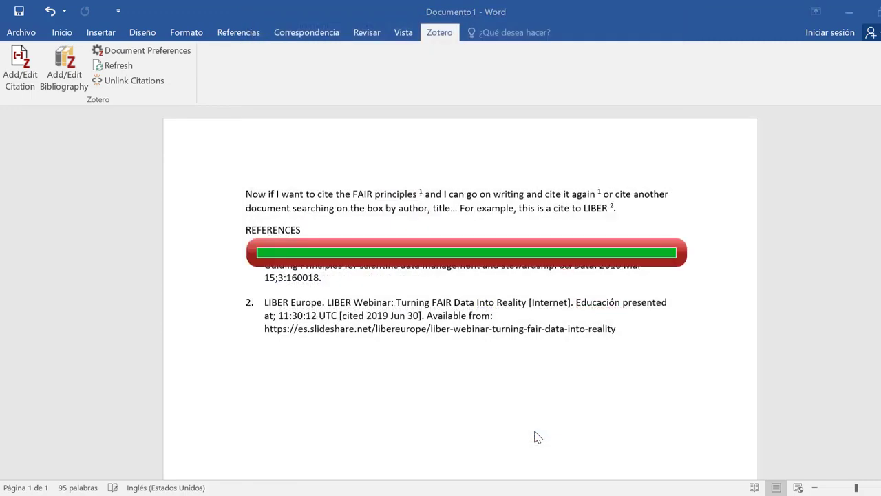